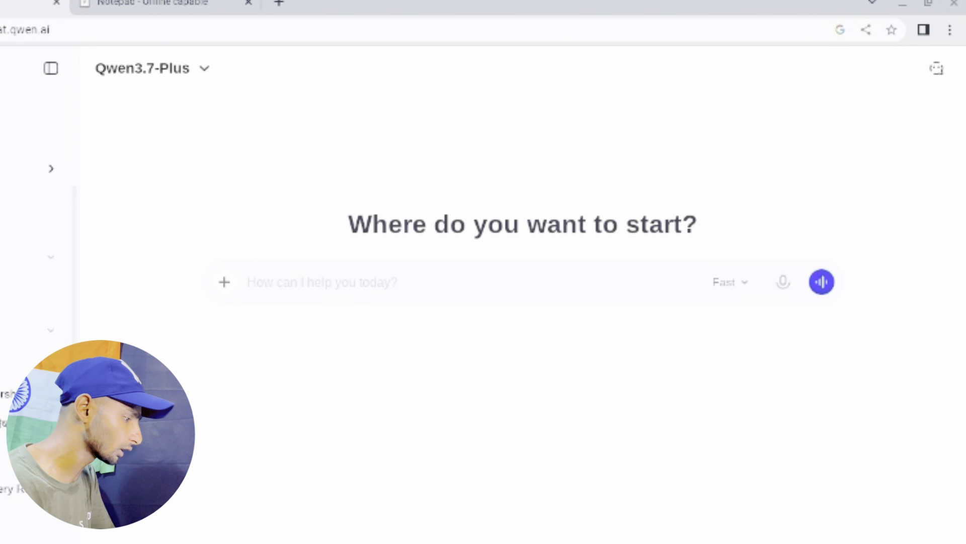
# Attach the file cricket deta.pdf from the Downloads folder to the new chat message.
pyautogui.click(224, 283)
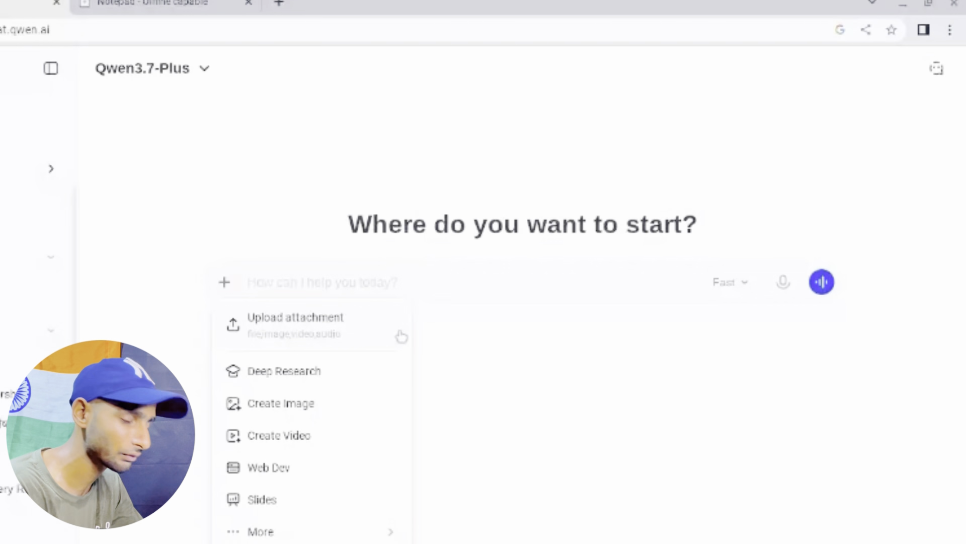
pyautogui.click(356, 330)
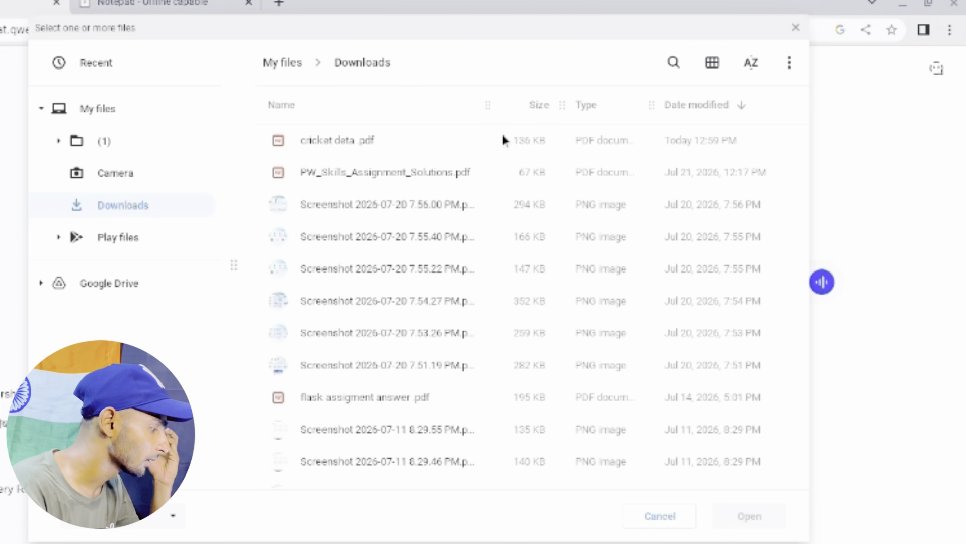
pyautogui.click(503, 140)
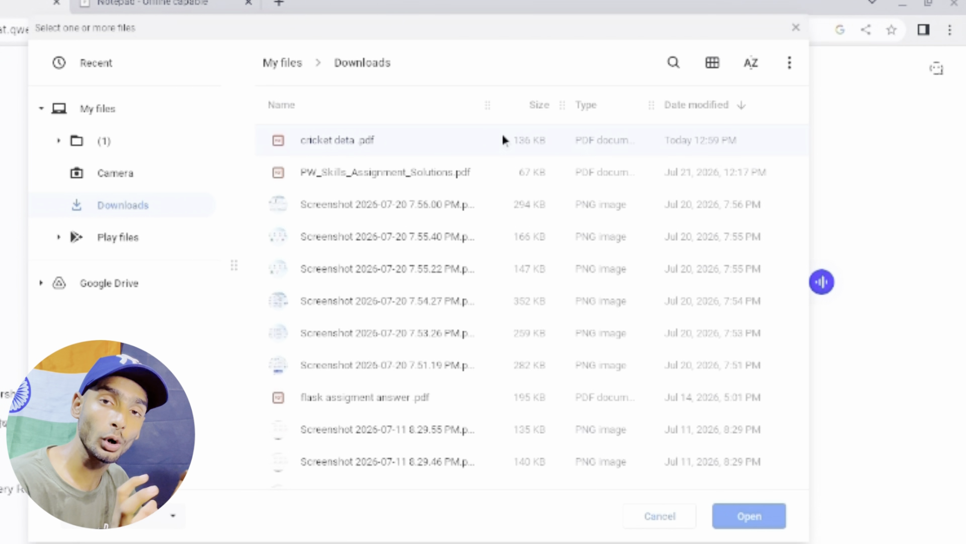
pyautogui.click(728, 524)
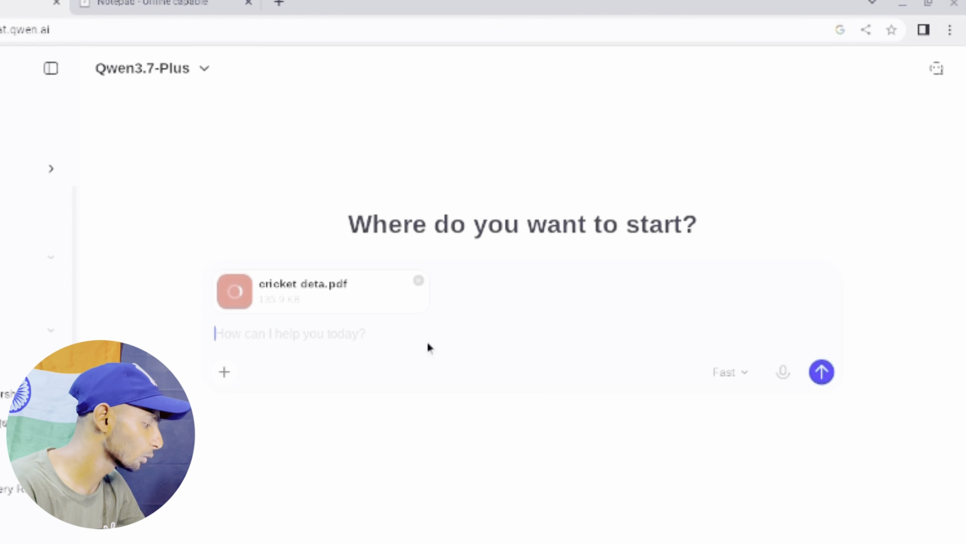
# Submit the copied prompt asking for the highest and Top 5 1st wicket partnerships from the PDF, and read through the answer.
pyautogui.click(131, 2)
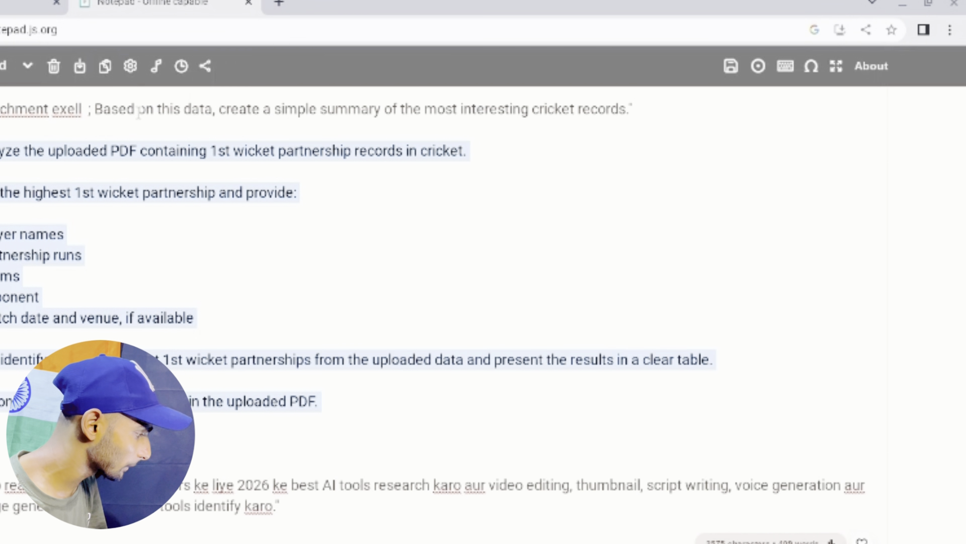
pyautogui.click(20, 2)
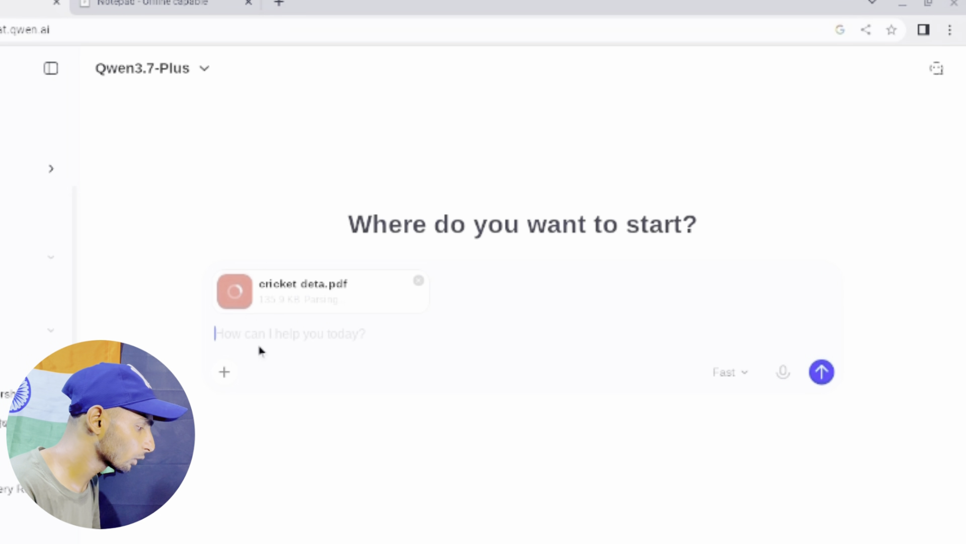
pyautogui.hotkey('ctrl', 'v')
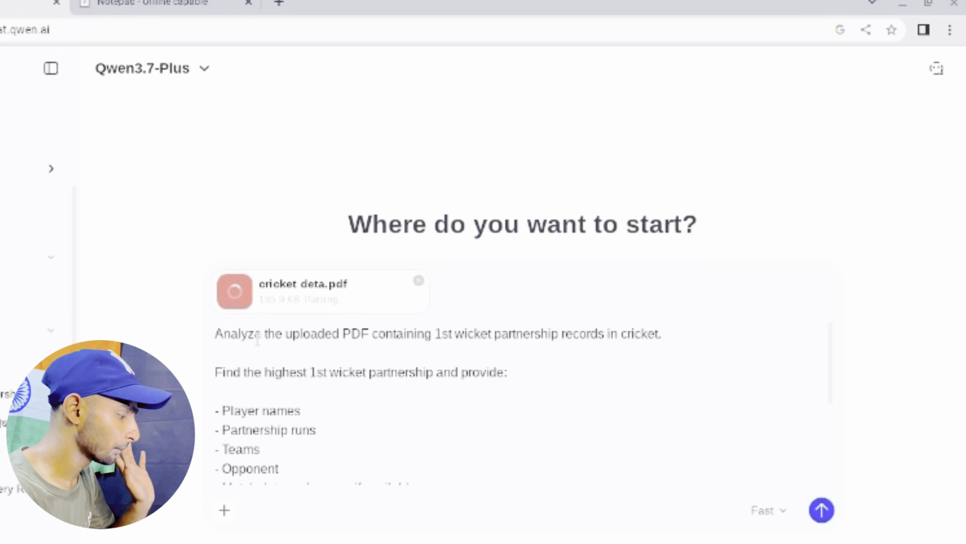
pyautogui.click(822, 510)
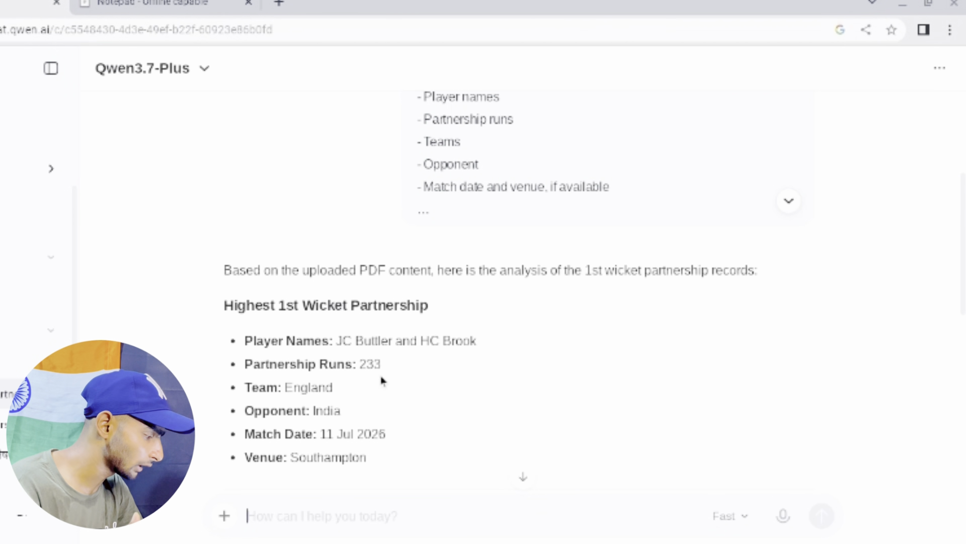
pyautogui.scroll(-4, 381, 380)
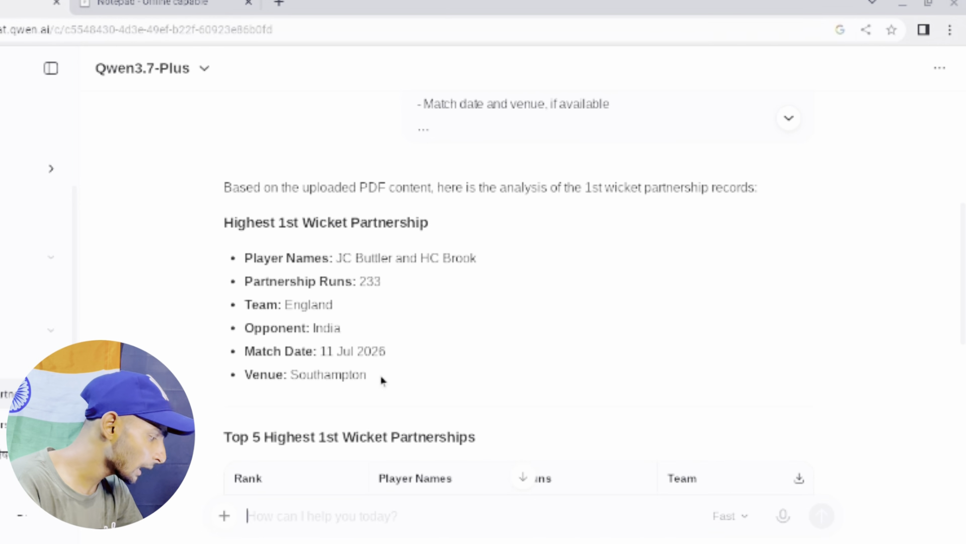
pyautogui.scroll(-2, 381, 380)
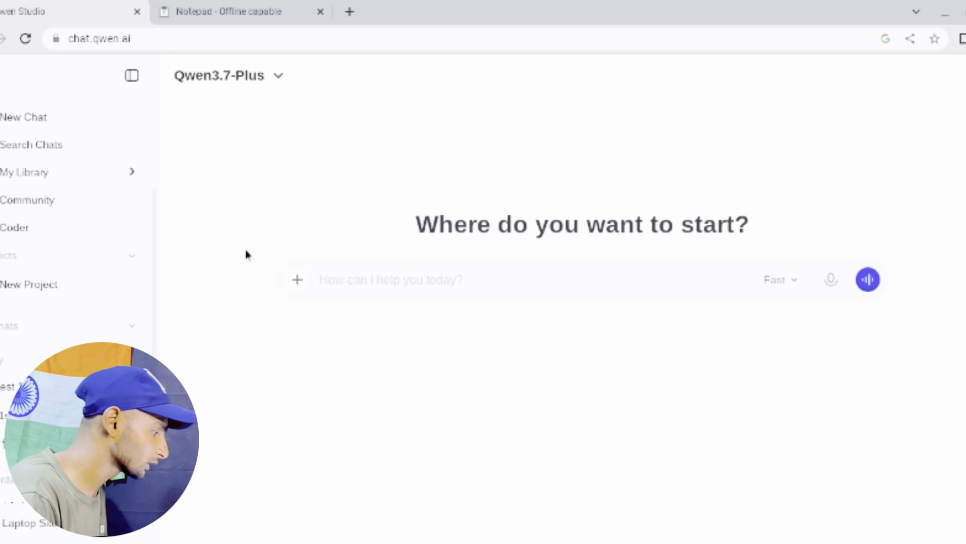
# Set the chat to Deep Research and copy the Notepad prompt about the best 2026 AI tools for content creators.
pyautogui.click(296, 280)
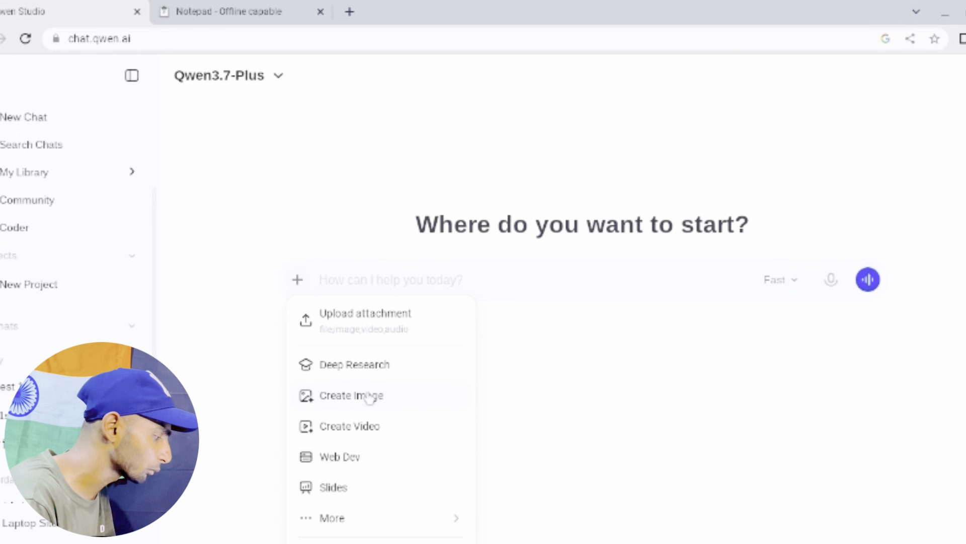
pyautogui.click(397, 374)
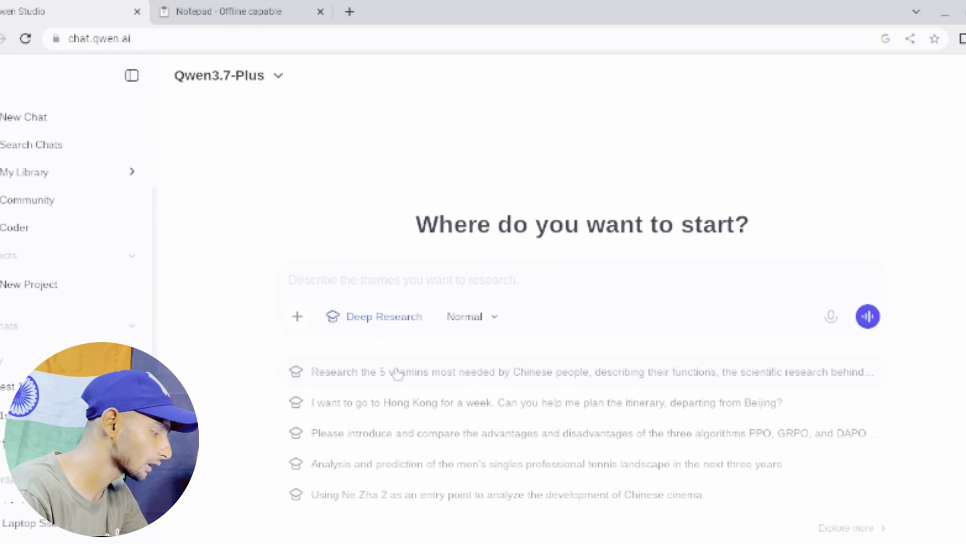
pyautogui.click(177, 4)
pyautogui.click(331, 270)
pyautogui.scroll(-2, 331, 272)
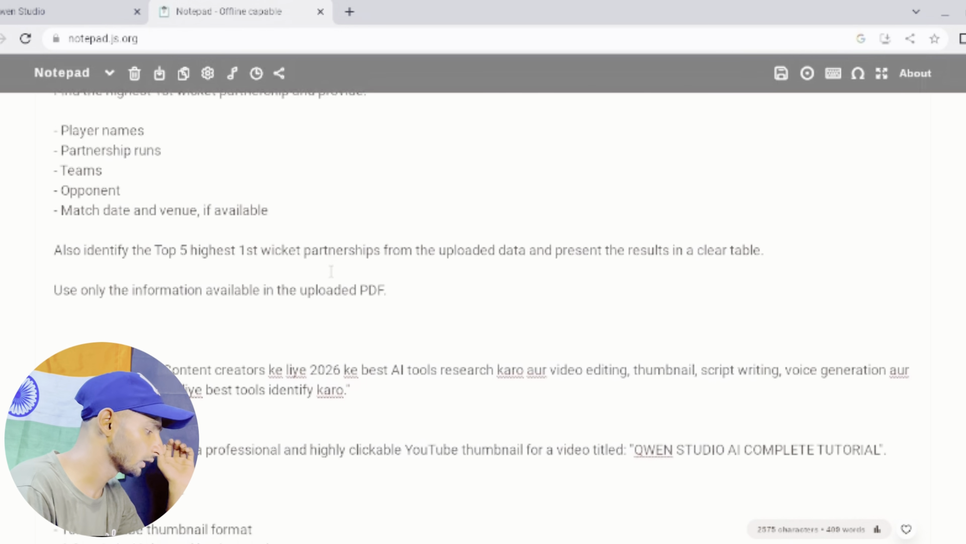
pyautogui.scroll(-2, 331, 271)
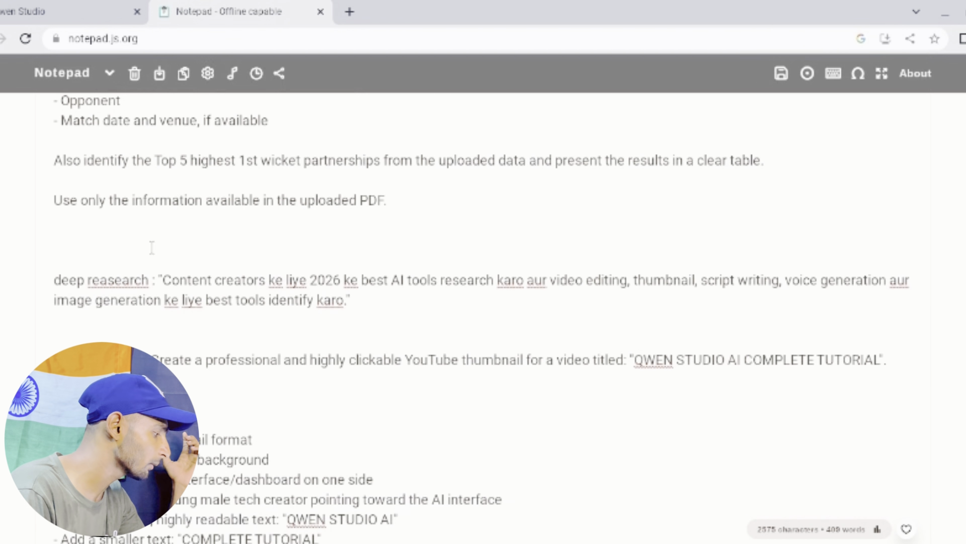
pyautogui.moveTo(159, 275); pyautogui.dragTo(353, 314)
pyautogui.hotkey('ctrl', 'c')
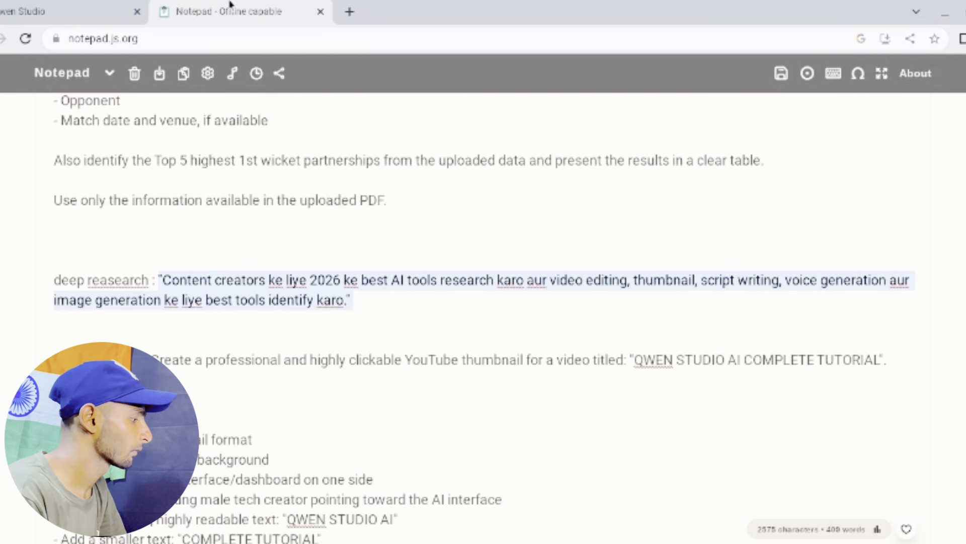
# Return to the Qwen chat and submit the copied AI tools prompt as a Deep Research request.
pyautogui.click(69, 7)
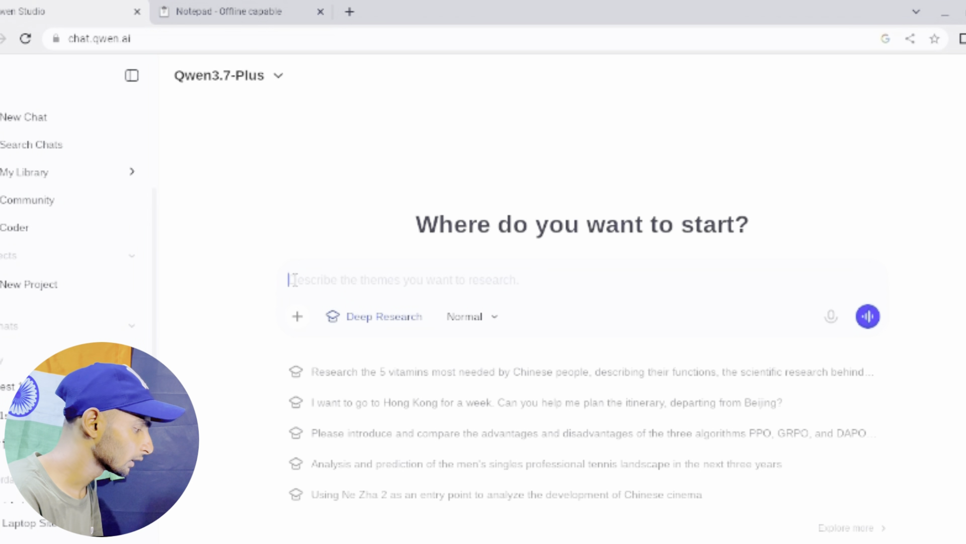
pyautogui.hotkey('ctrl', 'v')
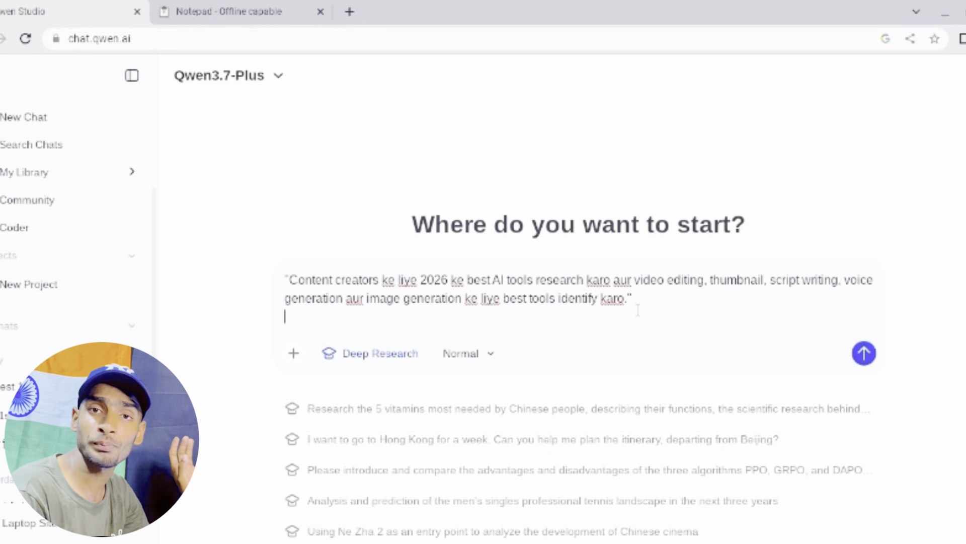
pyautogui.click(863, 358)
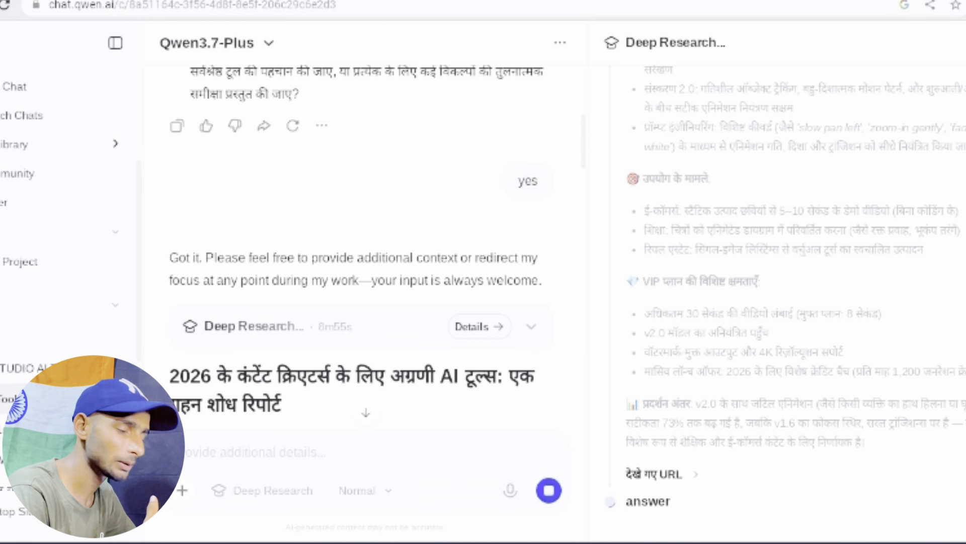
# In a new Create Image chat, generate the YouTube thumbnail titled "QWEN STUDIO AI COMPLETE TUTORIAL" from the copied prompt and download the image.
pyautogui.click(34, 87)
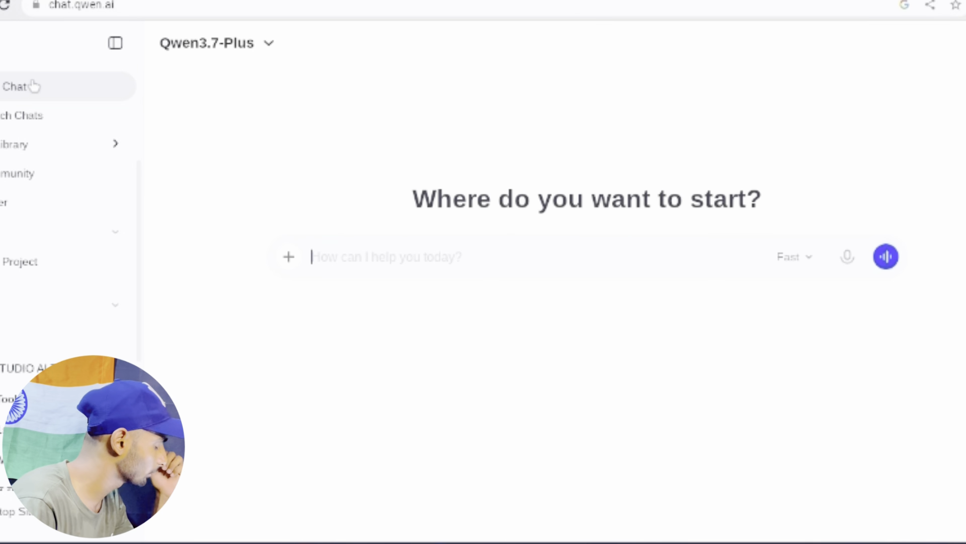
pyautogui.click(286, 257)
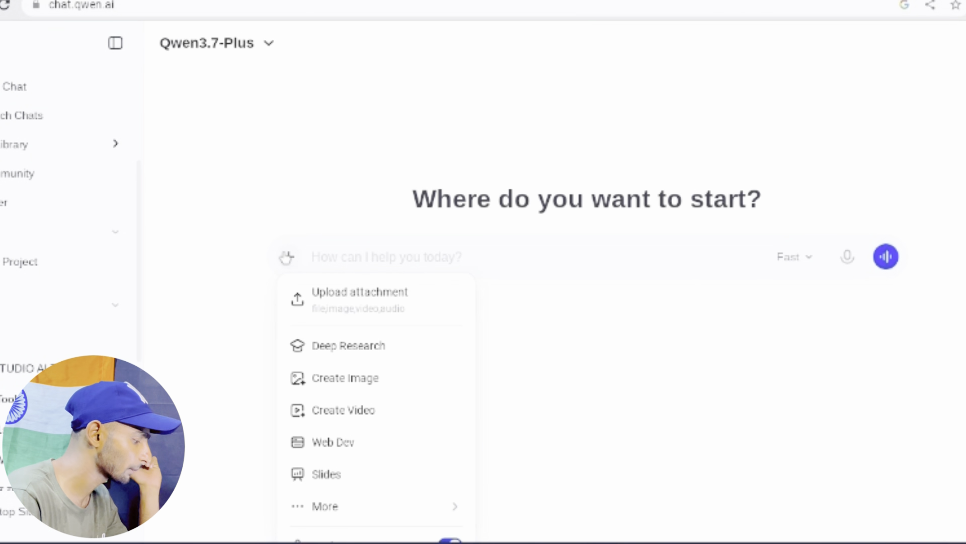
pyautogui.click(411, 389)
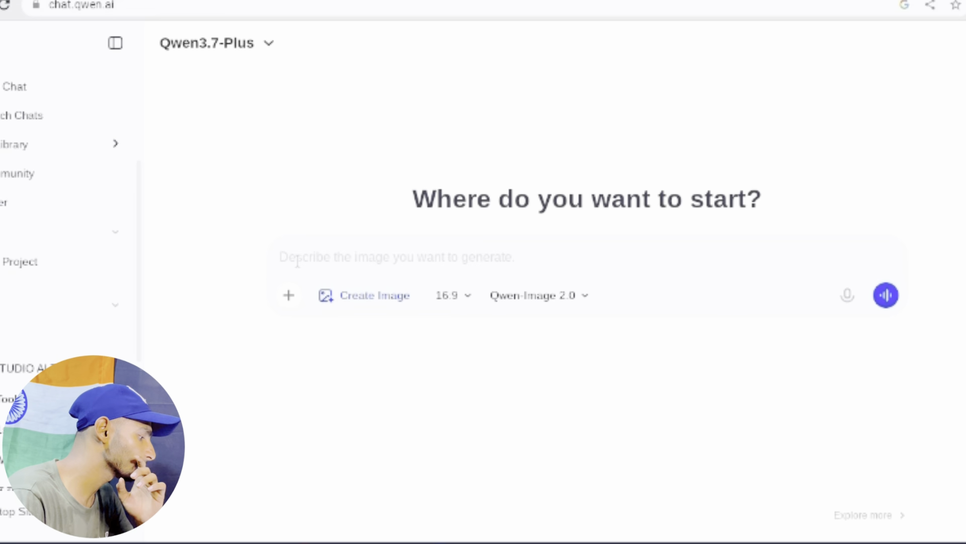
pyautogui.hotkey('ctrl', 'v')
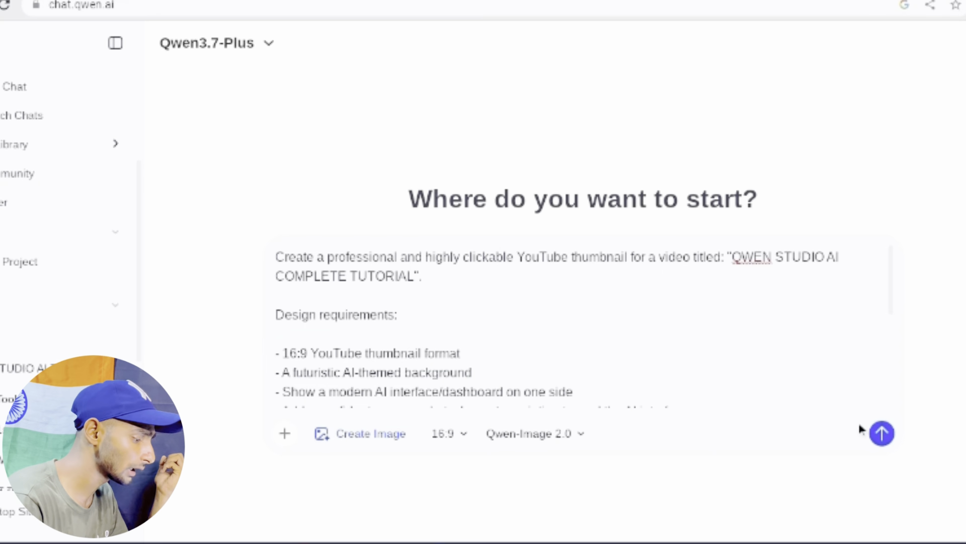
pyautogui.click(877, 435)
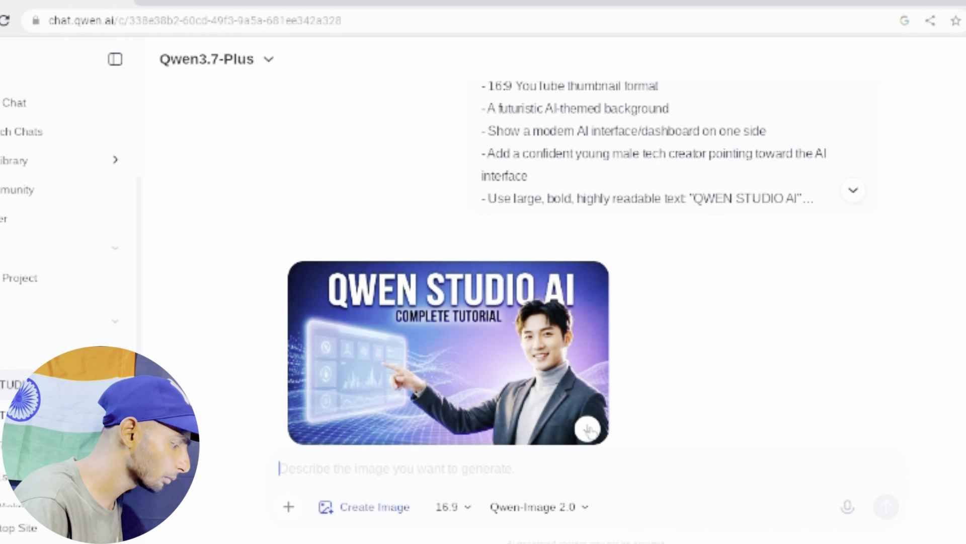
pyautogui.moveTo(583, 405)
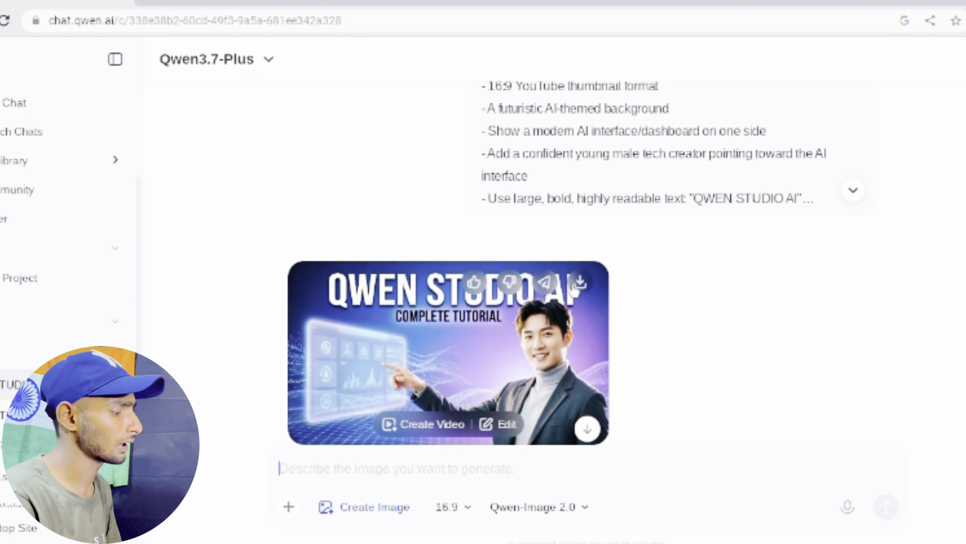
pyautogui.click(576, 289)
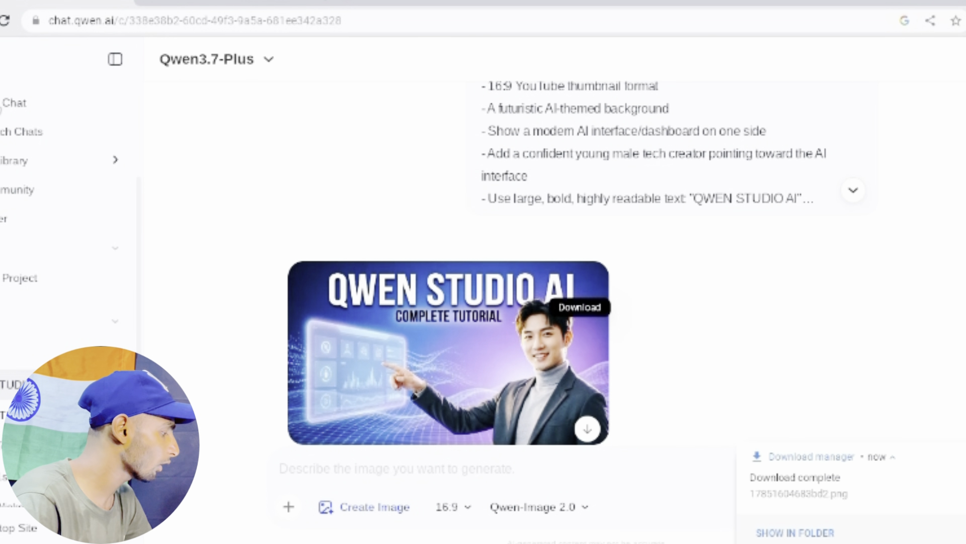
# Start a new chat in Create Video mode and select the futuristic AI robot video prompt in the Notepad page for copying.
pyautogui.click(1, 108)
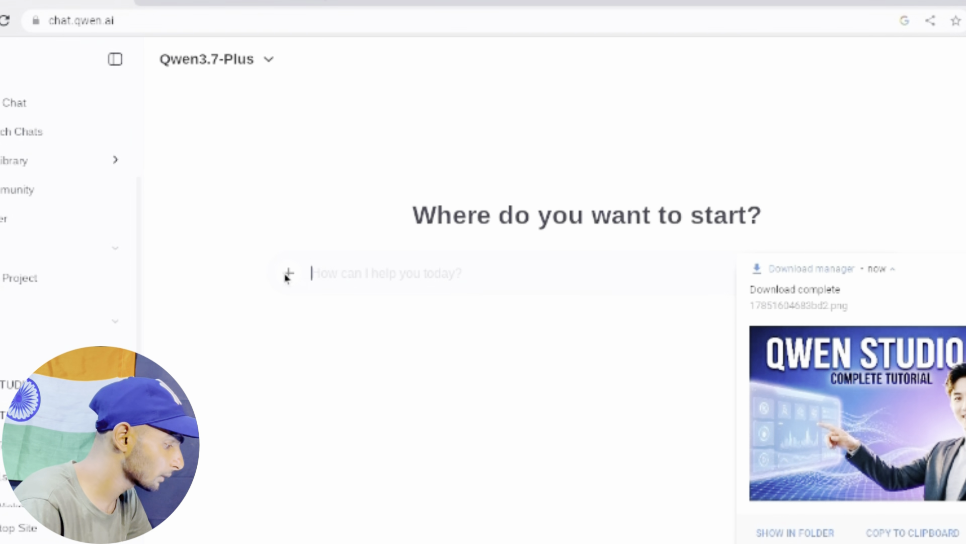
pyautogui.click(287, 274)
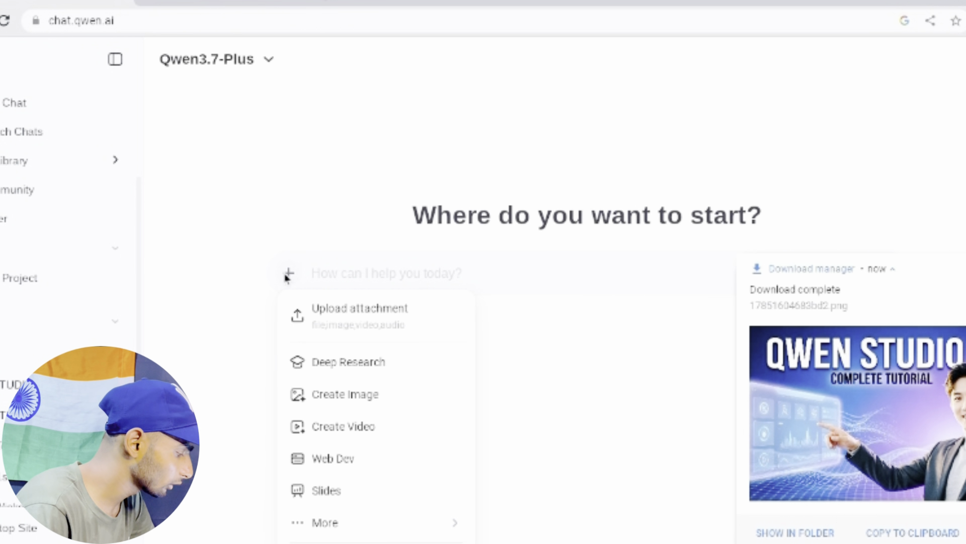
pyautogui.click(367, 427)
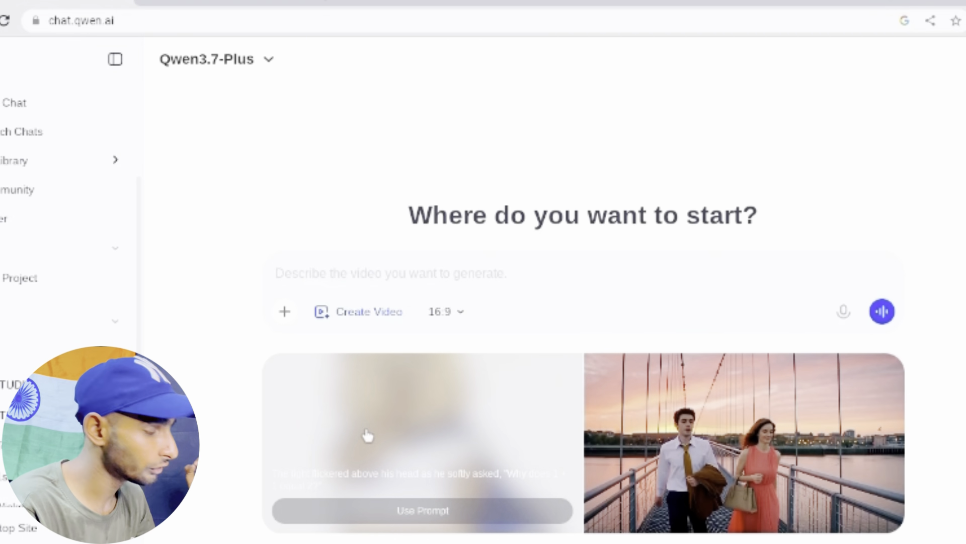
pyautogui.click(212, 2)
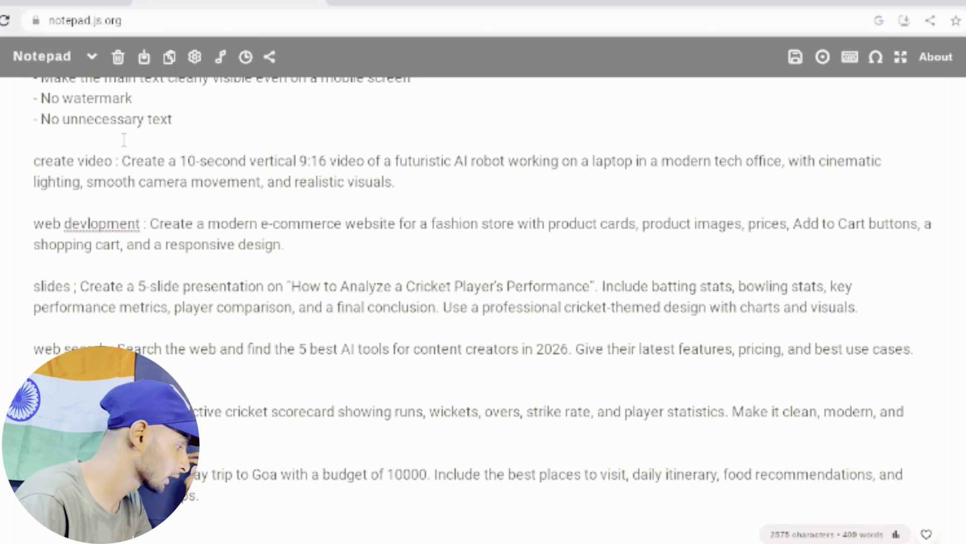
pyautogui.moveTo(122, 161); pyautogui.dragTo(392, 258)
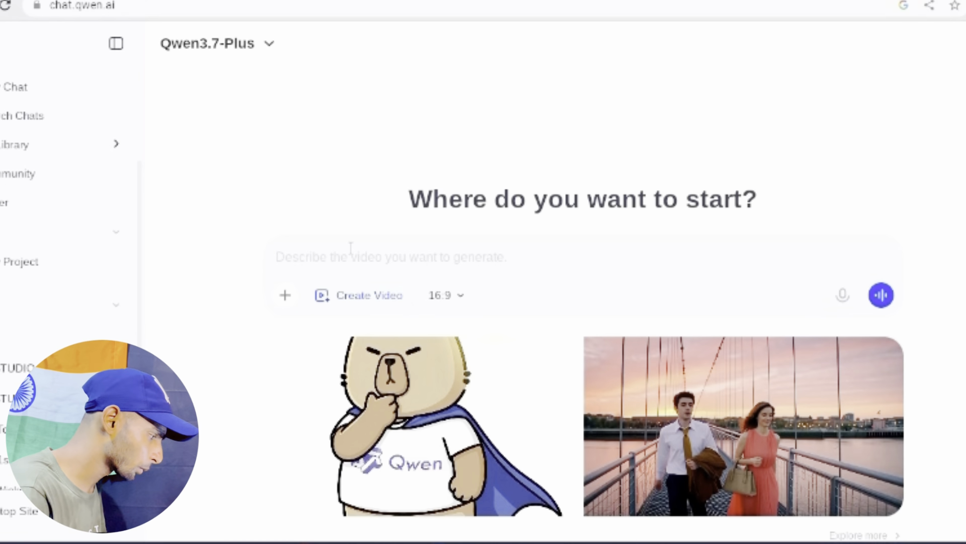
# Submit the prompt for a 10-second vertical 9:16 video of a futuristic AI robot working on a laptop in a modern tech office.
pyautogui.write('Create a 10-second vertical 9:16 video of a futuristic AI robot working on a laptop in a modern tech office, with cinematic lighting, smooth camera movement, and realistic visuals.')
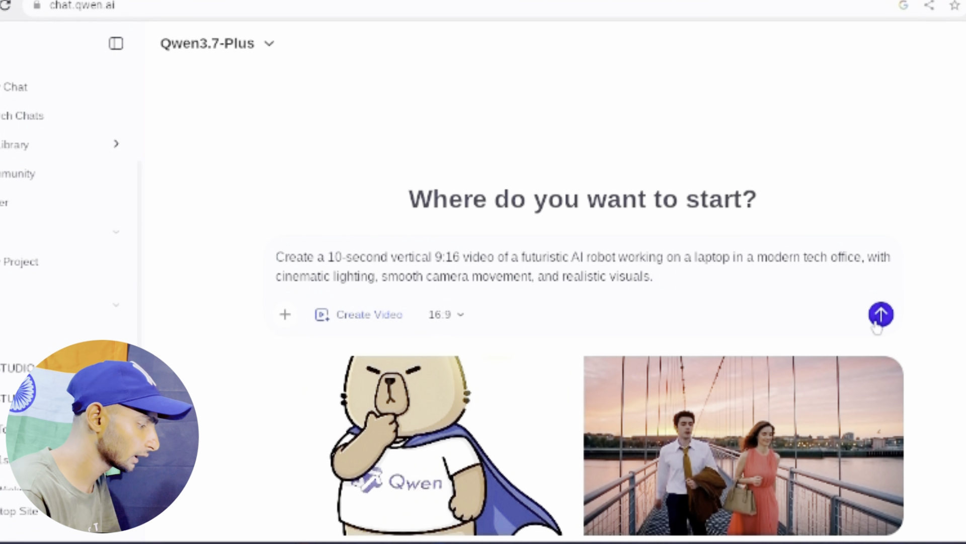
pyautogui.click(456, 317)
pyautogui.click(868, 310)
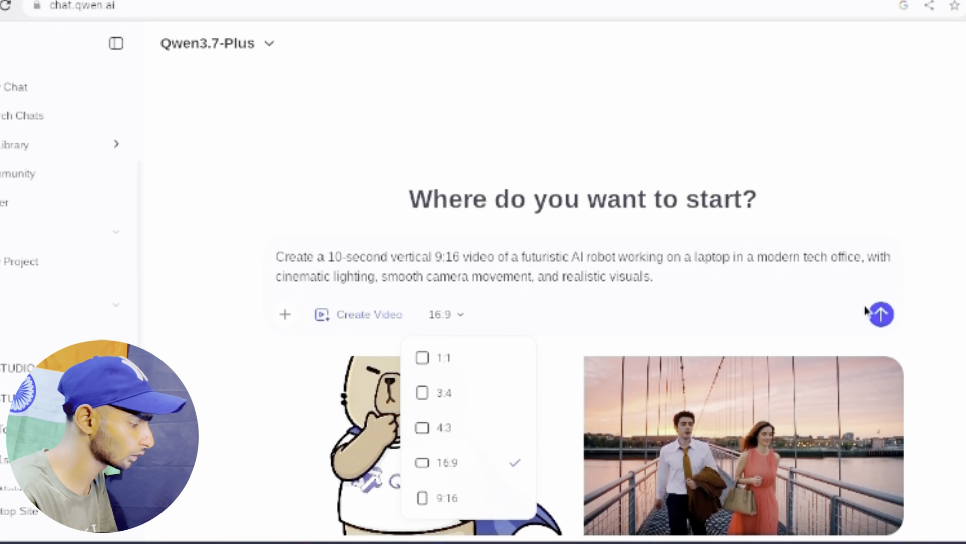
pyautogui.click(881, 315)
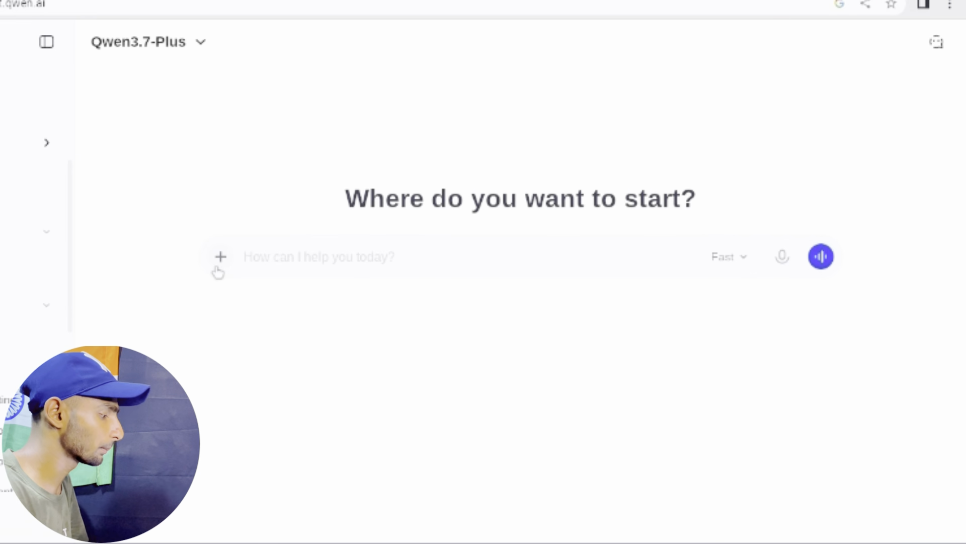
# Submit a Web Dev request for a modern fashion e-commerce website with product cards, images, prices, Add to Cart buttons, a shopping cart and responsive design.
pyautogui.click(218, 271)
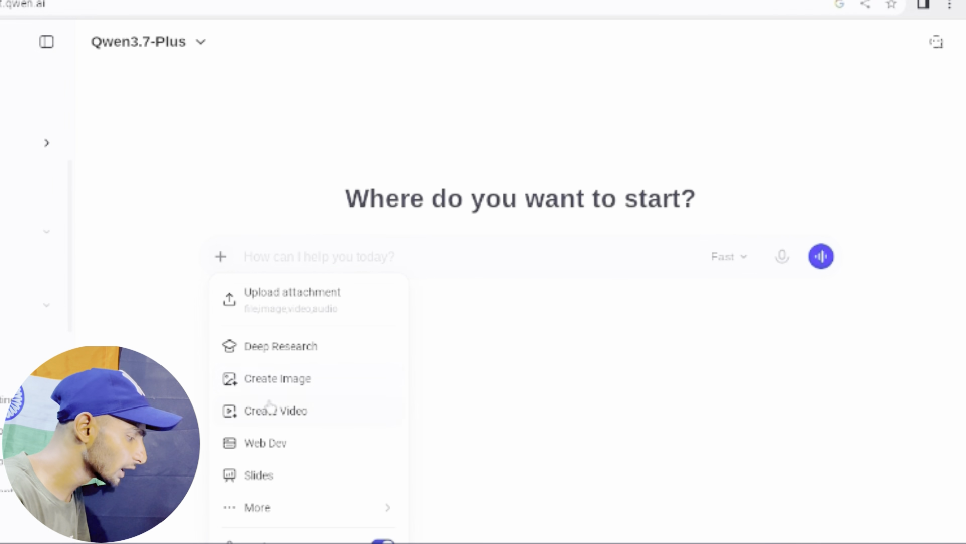
pyautogui.click(312, 448)
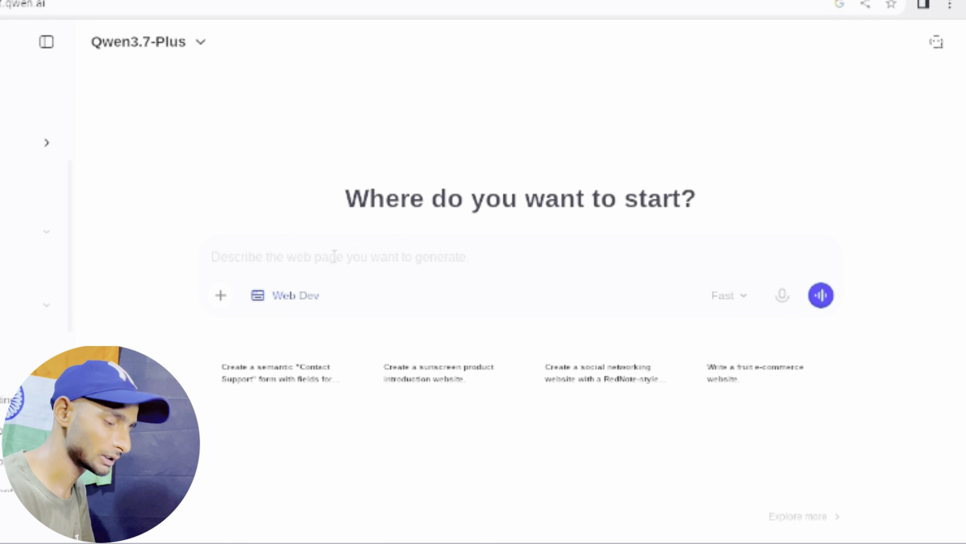
pyautogui.write('Create a modern e-commerce website for a fashion store with product cards, product images, prices, Add to Cart buttons, a shopping cart, and a responsive design.')
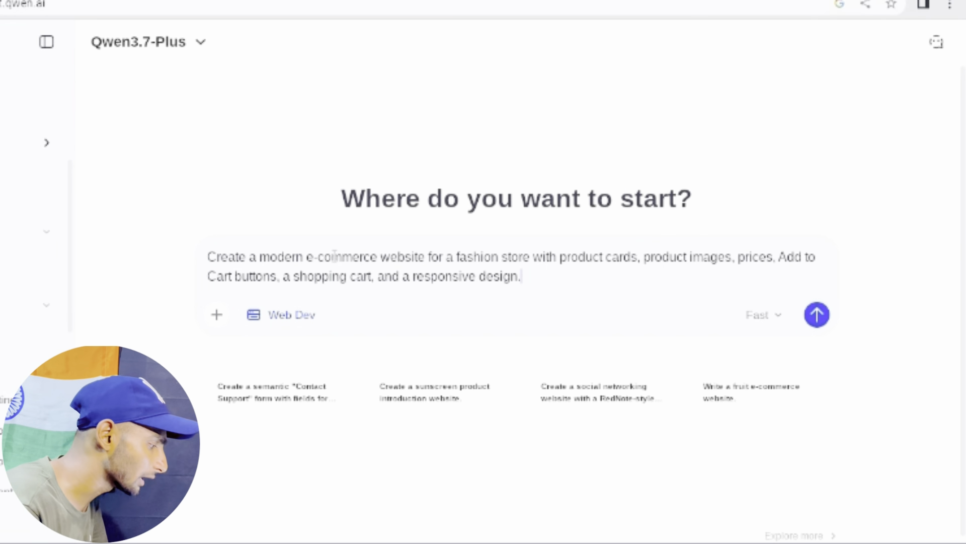
pyautogui.click(811, 314)
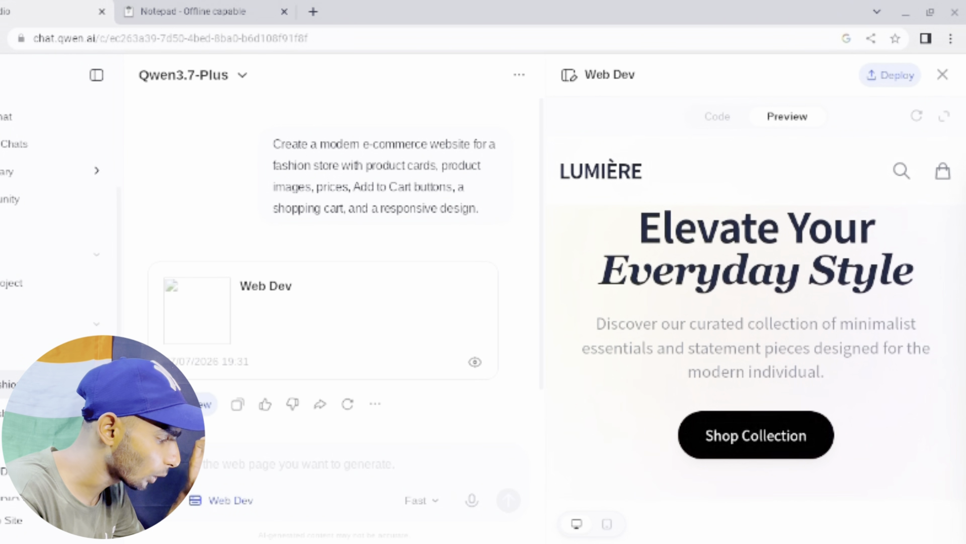
# Look through the generated fashion store preview from the hero section and product cards down to the footer and back.
pyautogui.scroll(-9, 687, 316)
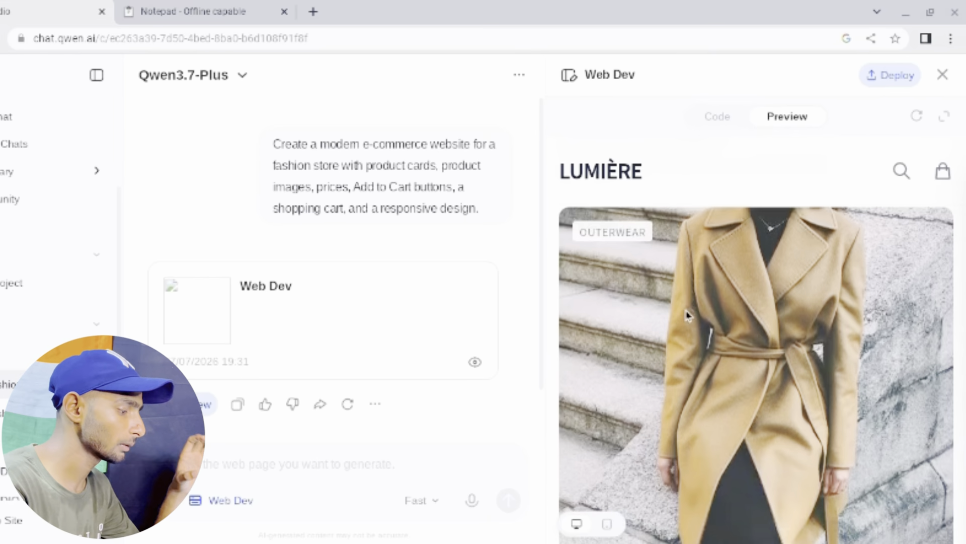
pyautogui.scroll(-10, 687, 315)
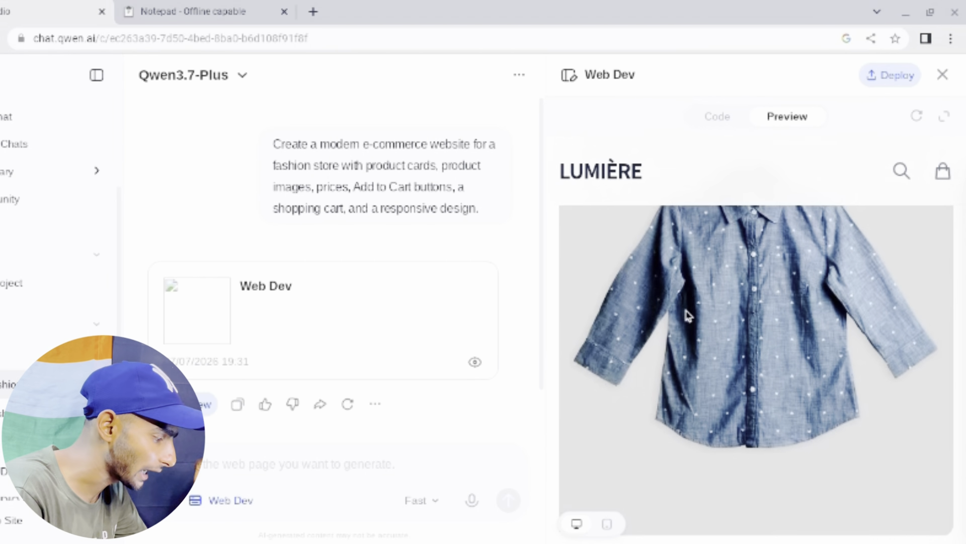
pyautogui.scroll(-10, 687, 315)
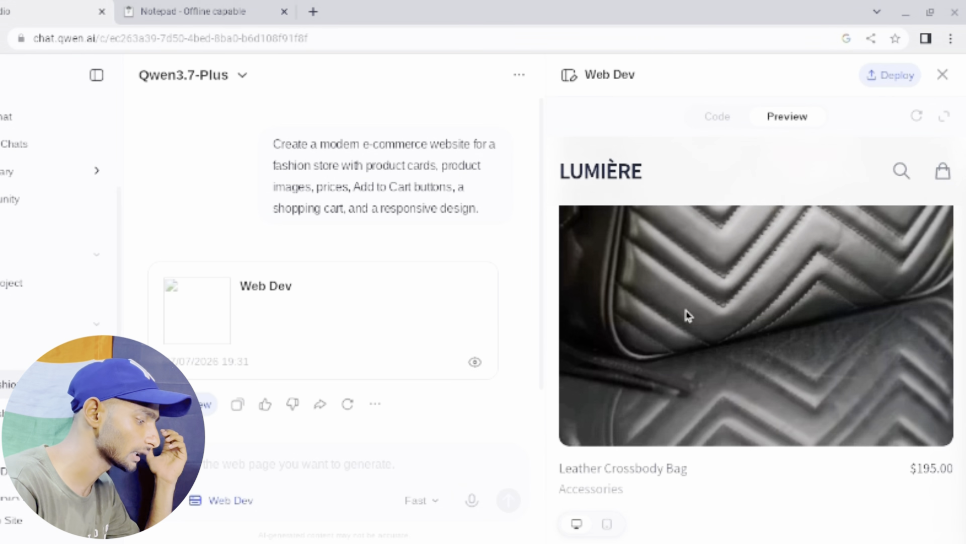
pyautogui.scroll(-10, 688, 315)
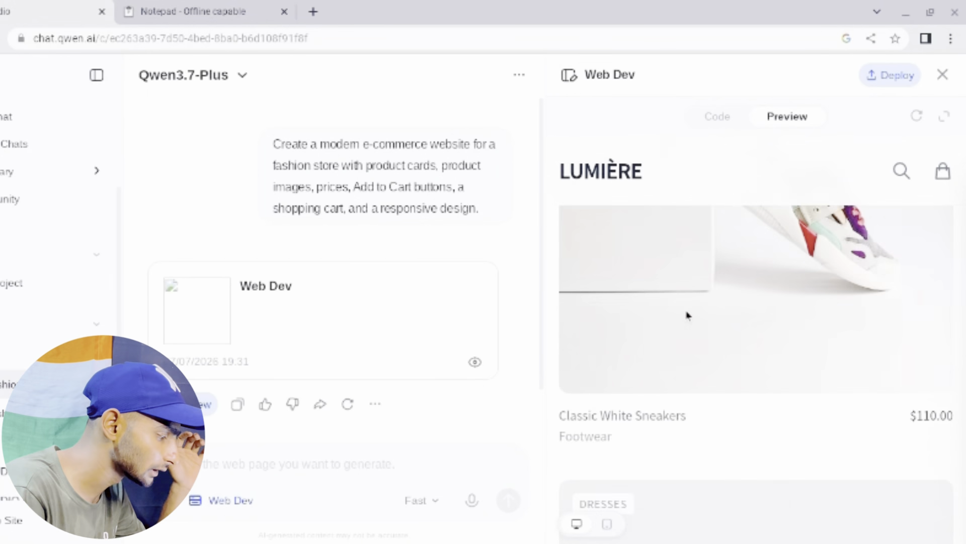
pyautogui.scroll(-10, 687, 315)
pyautogui.scroll(2, 688, 315)
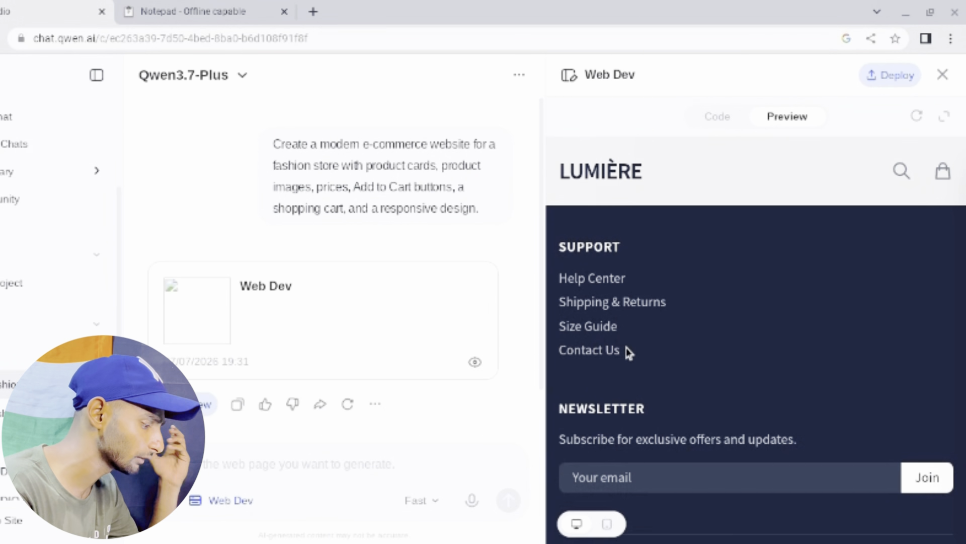
pyautogui.scroll(5, 626, 347)
pyautogui.scroll(15, 626, 348)
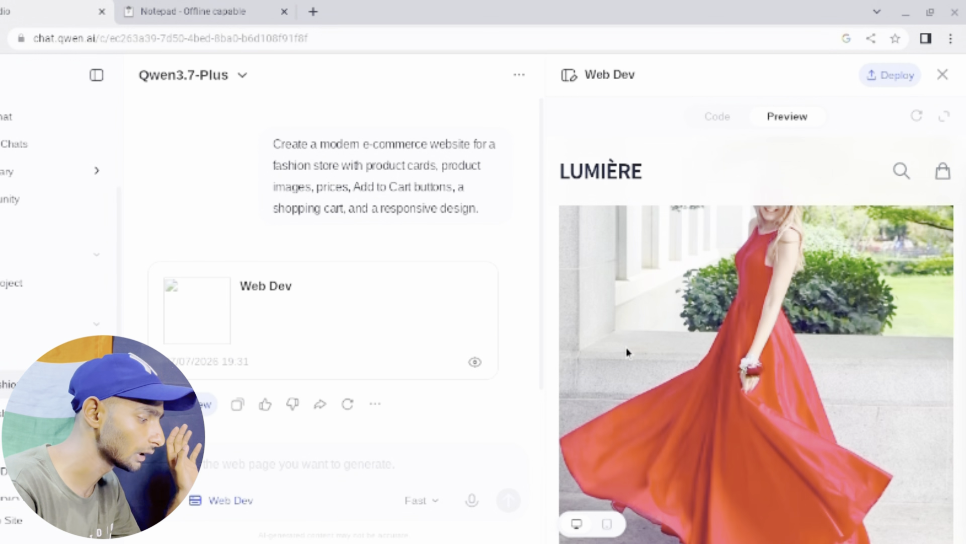
pyautogui.scroll(5, 626, 347)
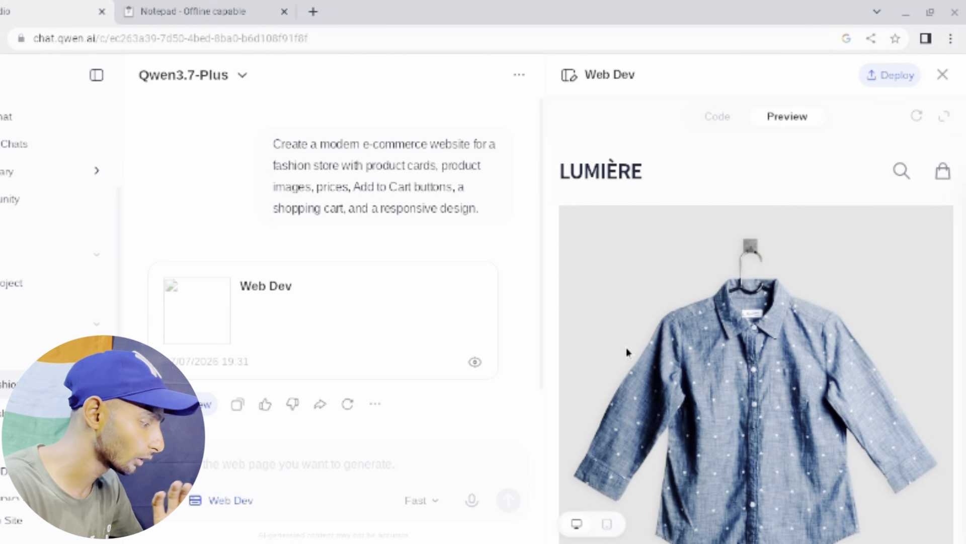
pyautogui.scroll(5, 626, 347)
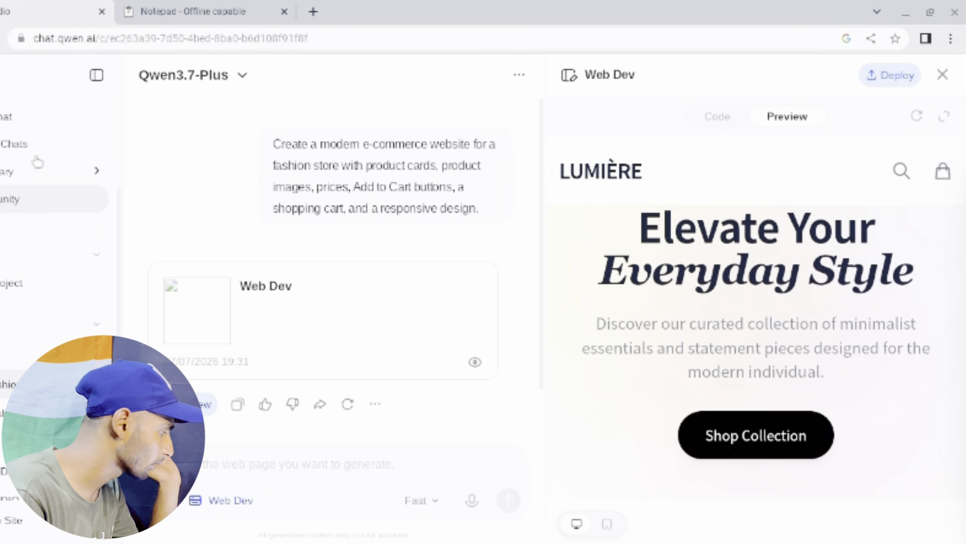
# Start a new chat in Slides mode and copy the cricket player presentation prompt from the Notepad page.
pyautogui.click(22, 132)
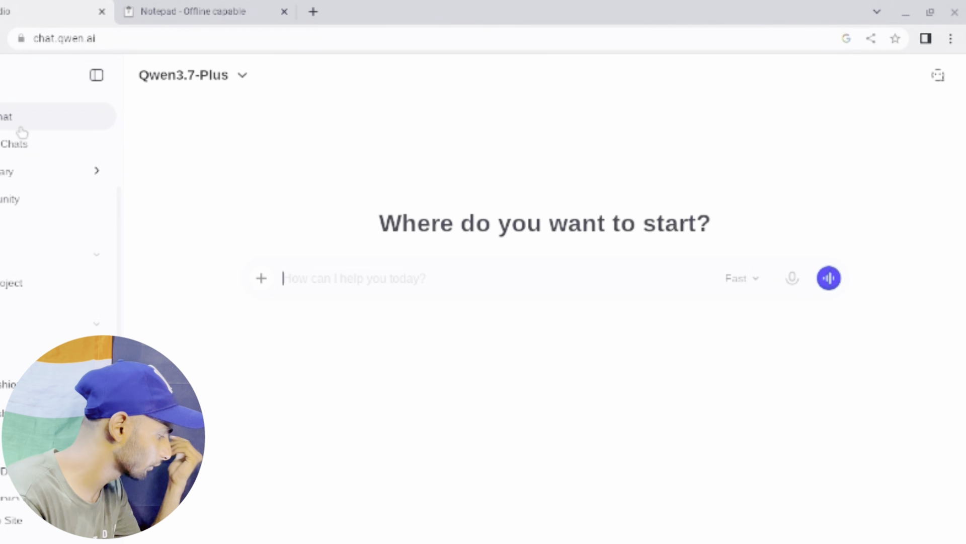
pyautogui.click(261, 278)
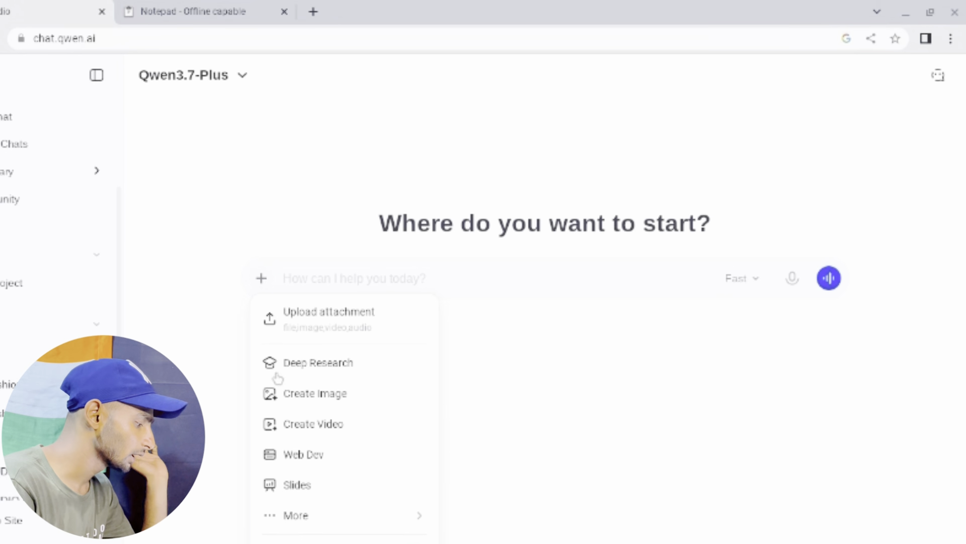
pyautogui.click(319, 485)
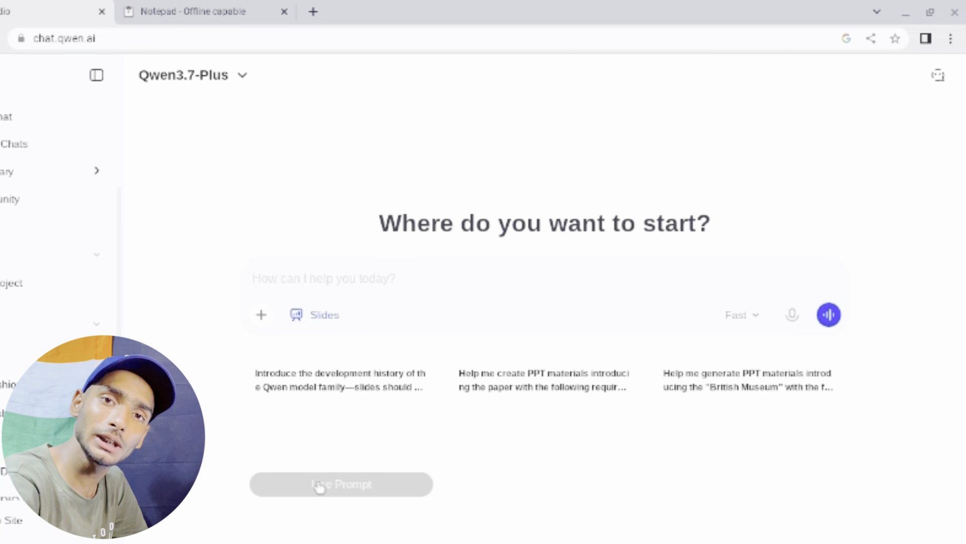
pyautogui.click(191, 11)
pyautogui.click(322, 246)
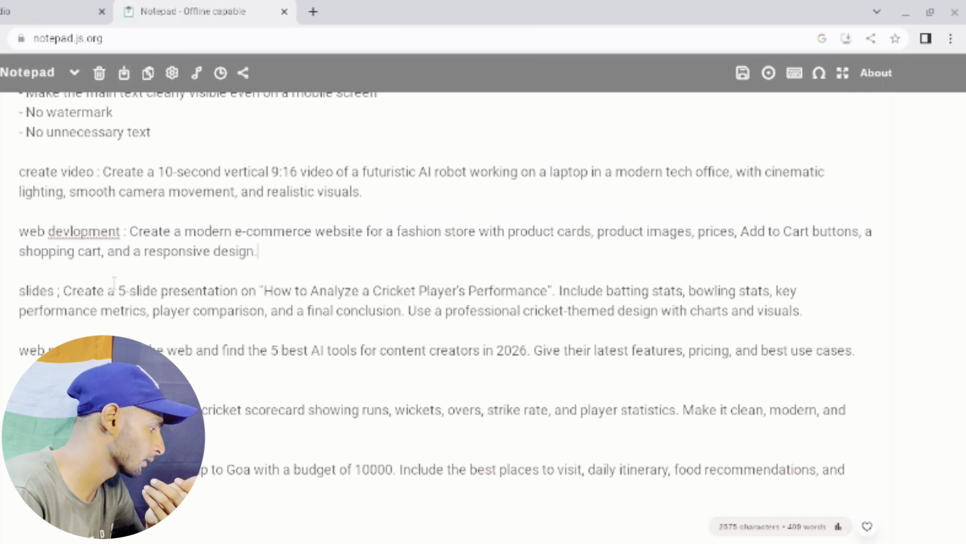
pyautogui.moveTo(65, 290); pyautogui.dragTo(652, 327)
pyautogui.hotkey('ctrl', 'c')
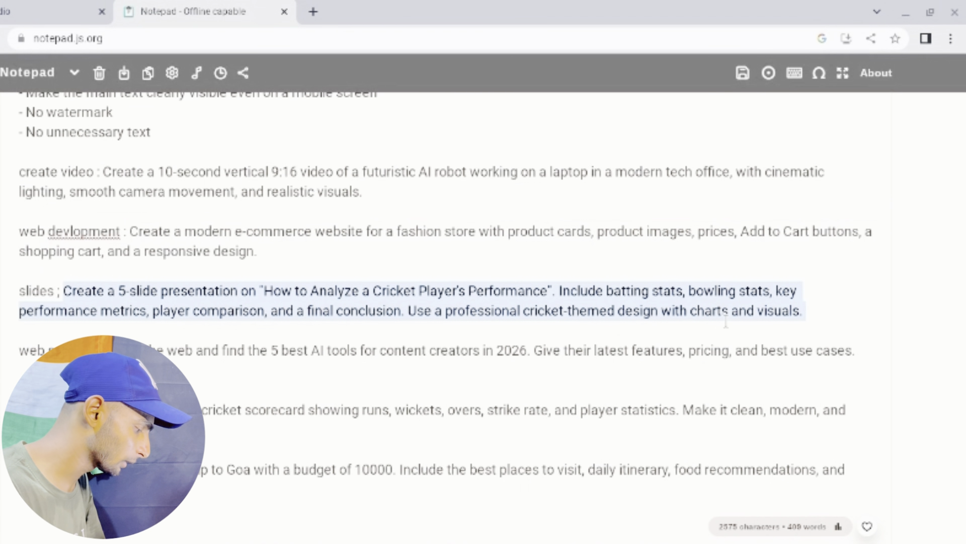
# Return to the Qwen chat, submit the 5-slide "How to Analyze a Cricket Player's Performance" prompt and review the generated slides.
pyautogui.click(16, 7)
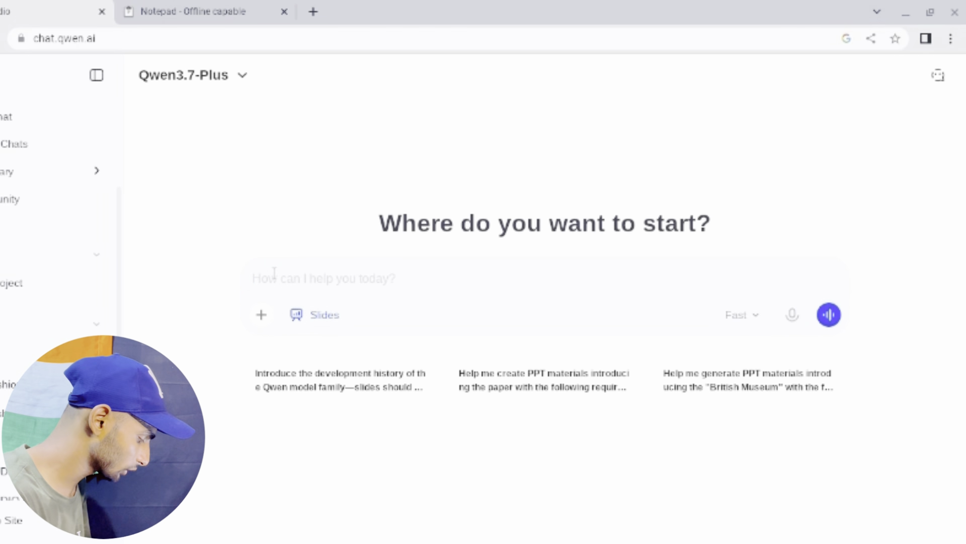
pyautogui.hotkey('ctrl', 'v')
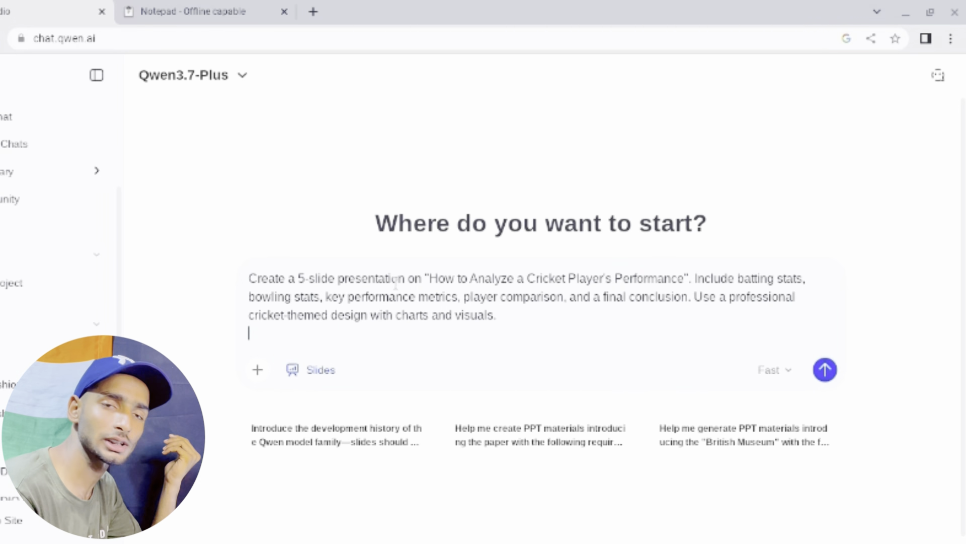
pyautogui.click(828, 371)
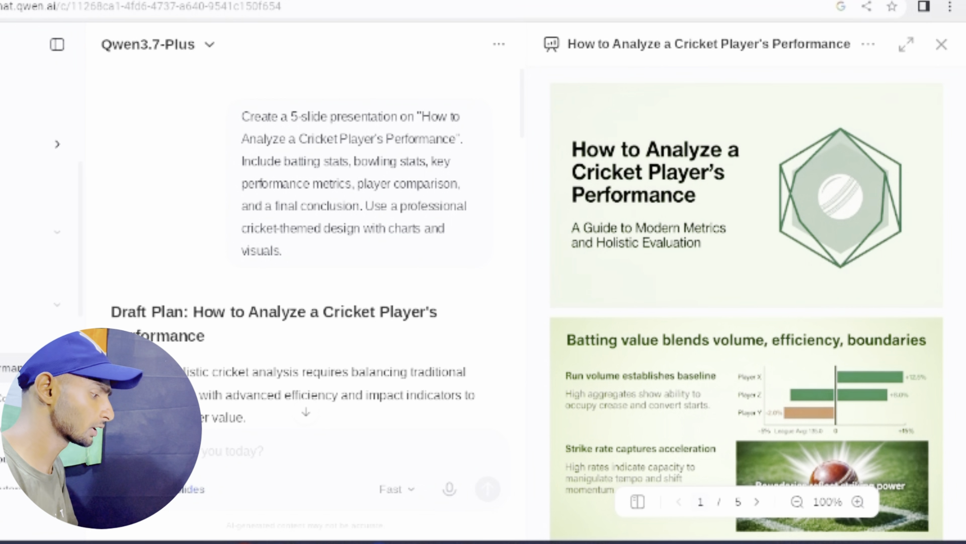
pyautogui.scroll(-10, 392, 319)
pyautogui.scroll(-5, 393, 315)
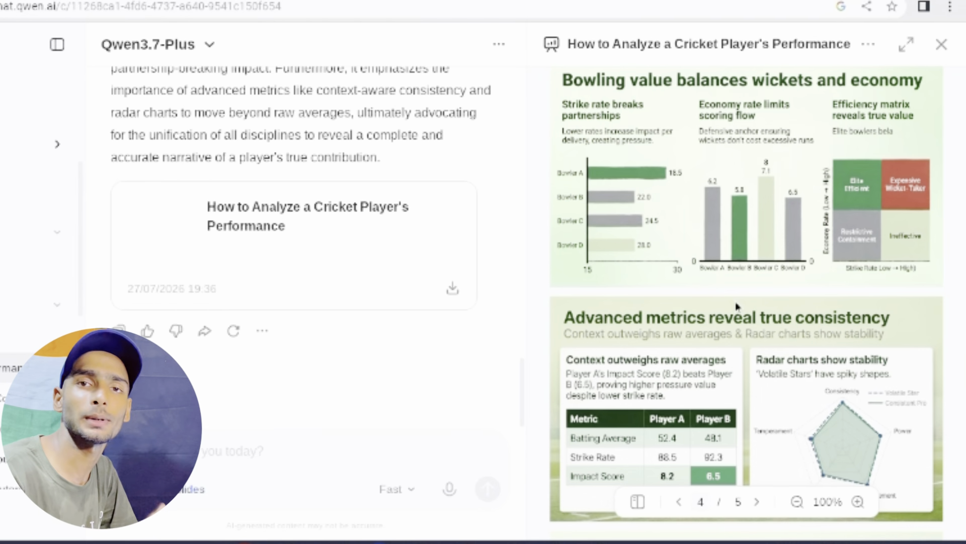
pyautogui.scroll(-5, 738, 307)
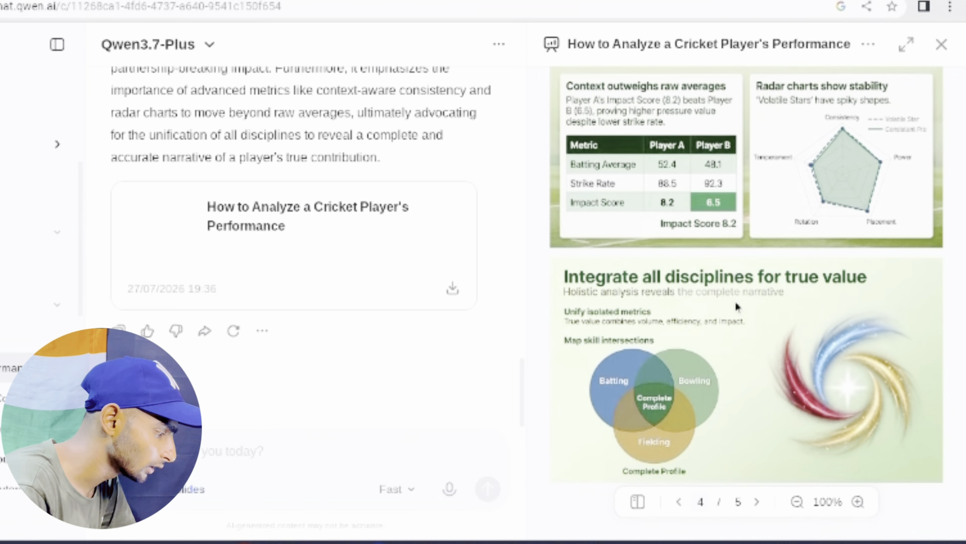
pyautogui.scroll(12, 738, 307)
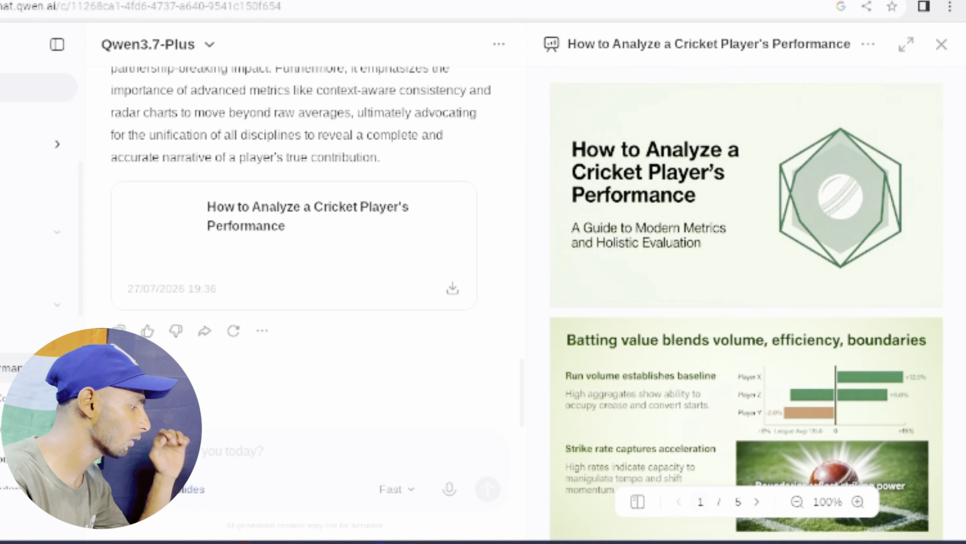
# In a new Web search chat, request the 5 best AI tools for content creators in 2026 with features, pricing and use cases, and preview a cited source.
pyautogui.click(21, 88)
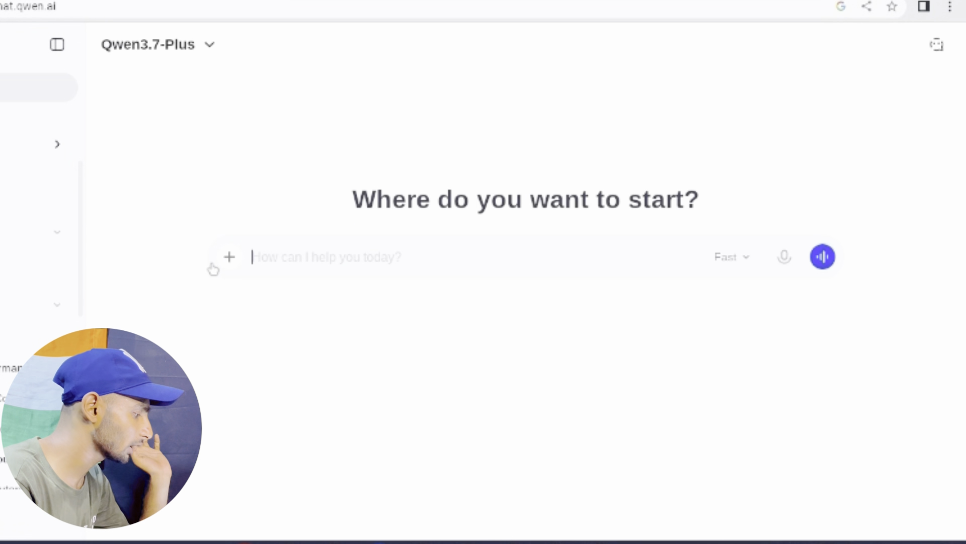
pyautogui.click(218, 264)
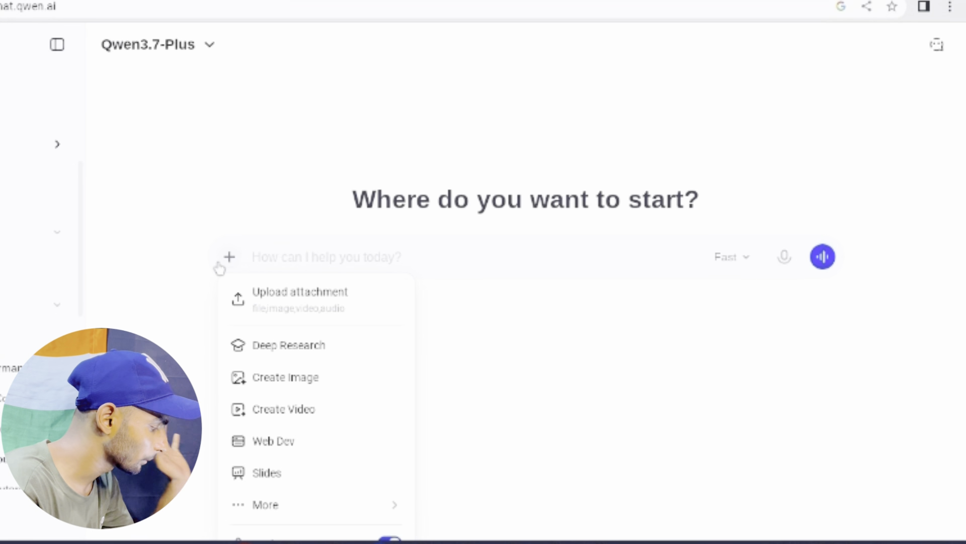
pyautogui.moveTo(353, 515)
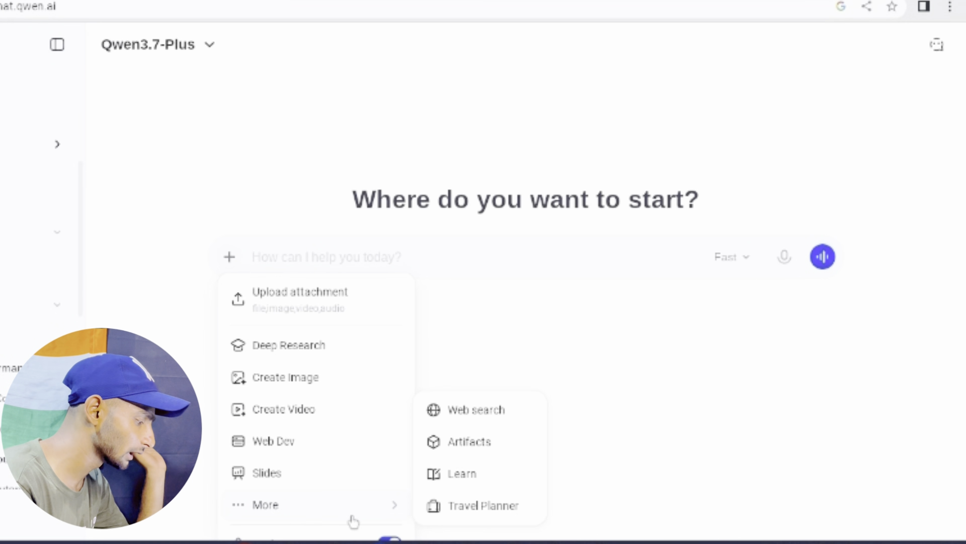
pyautogui.click(487, 424)
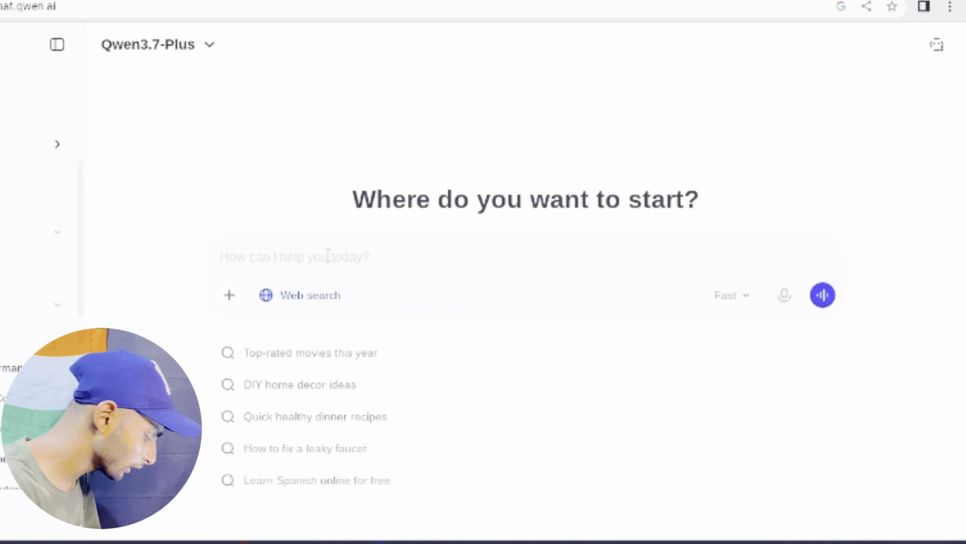
pyautogui.write('Search the web and find the 5 best AI tools for content creators in 2026. Give their latest features, pricing, and best use cases.')
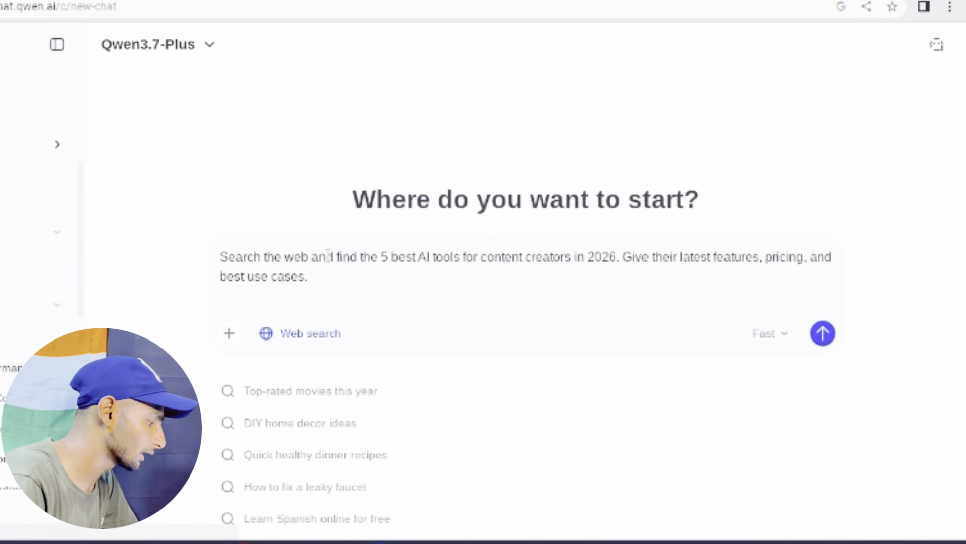
pyautogui.press('Return')
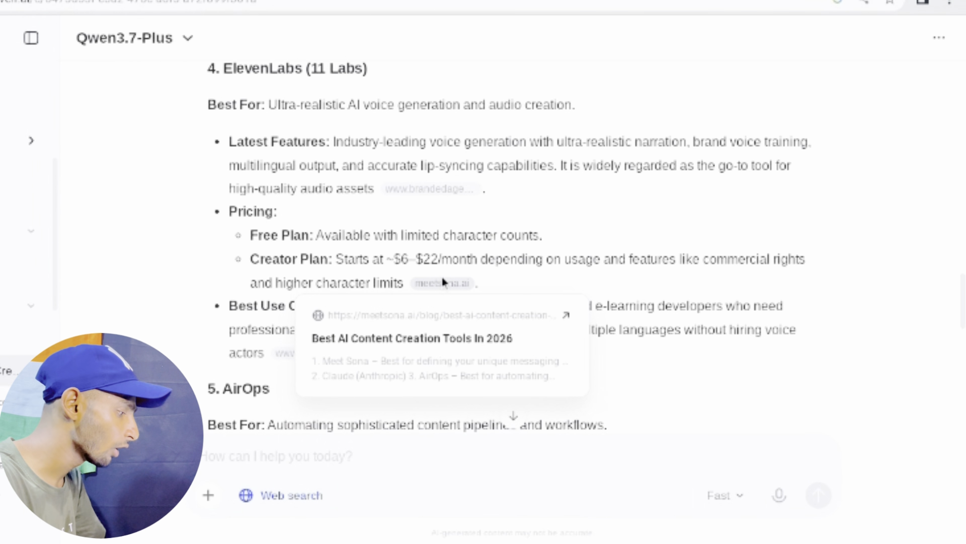
pyautogui.moveTo(431, 187)
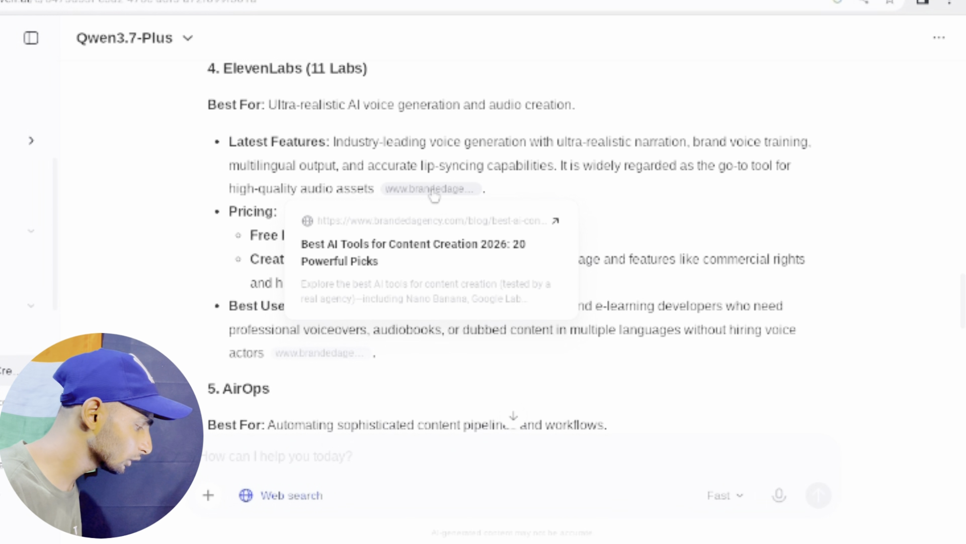
# In a new Artifacts chat, request a clean, modern, interactive cricket scorecard showing runs, wickets, overs, strike rate and player statistics.
pyautogui.click(208, 495)
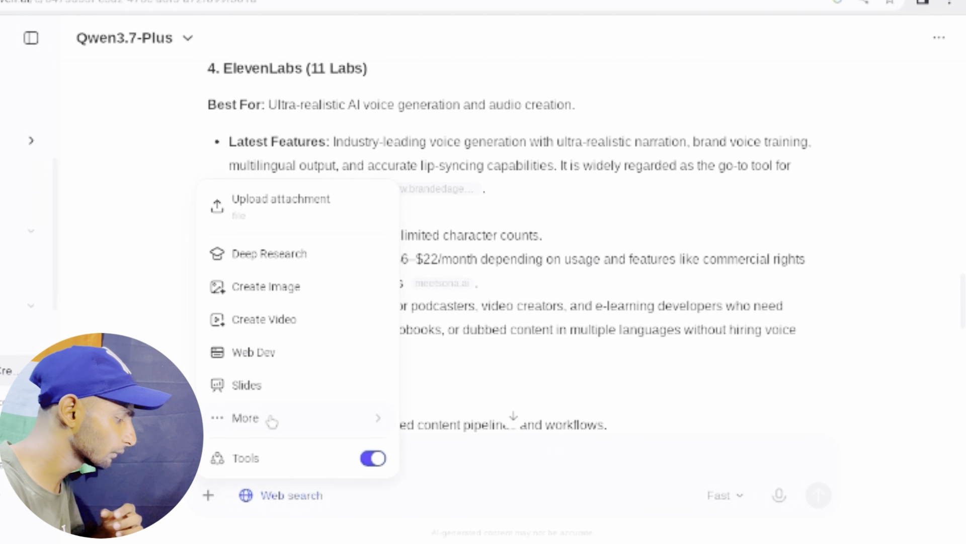
pyautogui.moveTo(272, 422)
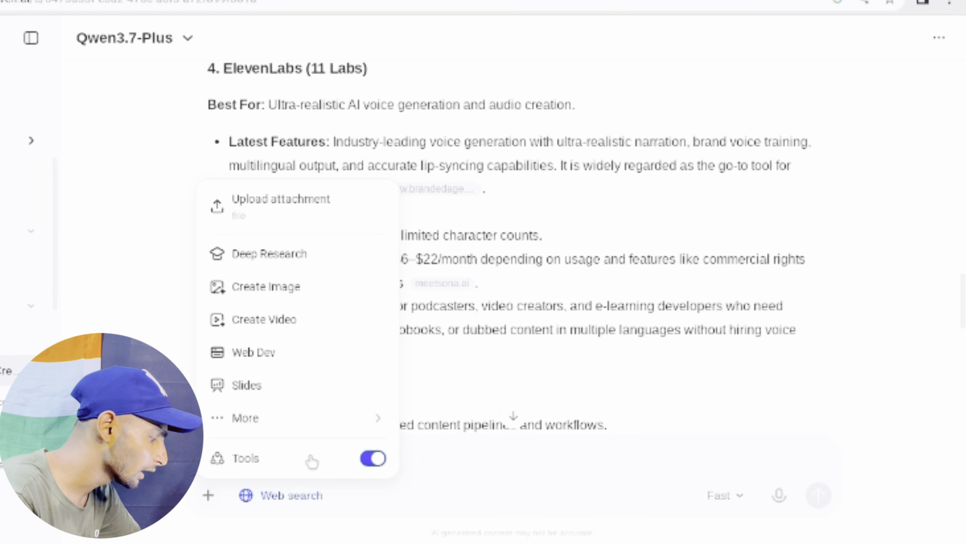
pyautogui.moveTo(324, 422)
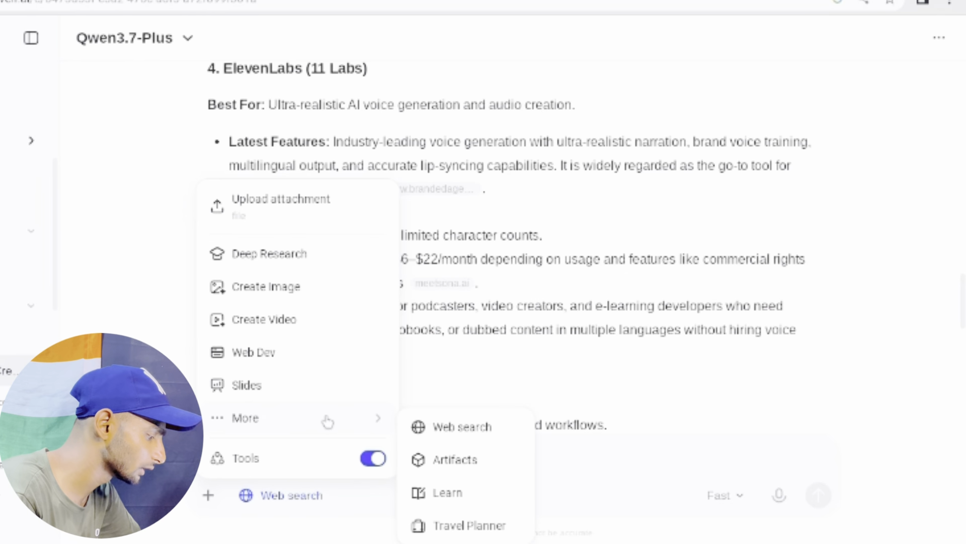
pyautogui.click(432, 460)
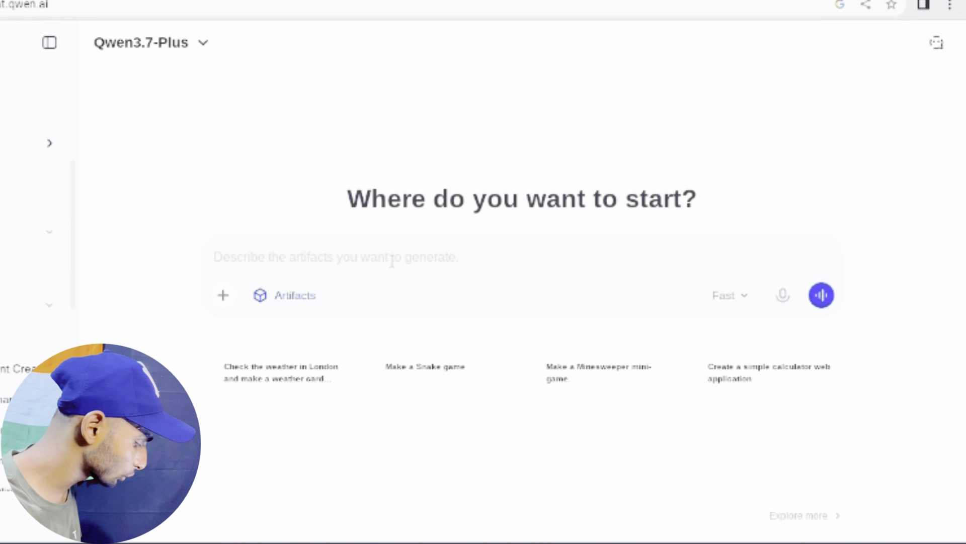
pyautogui.write('Create an interactive cricket scorecard showing runs, wickets, overs, strike rate, and player statistics. Make it clean, modern, and interactive.')
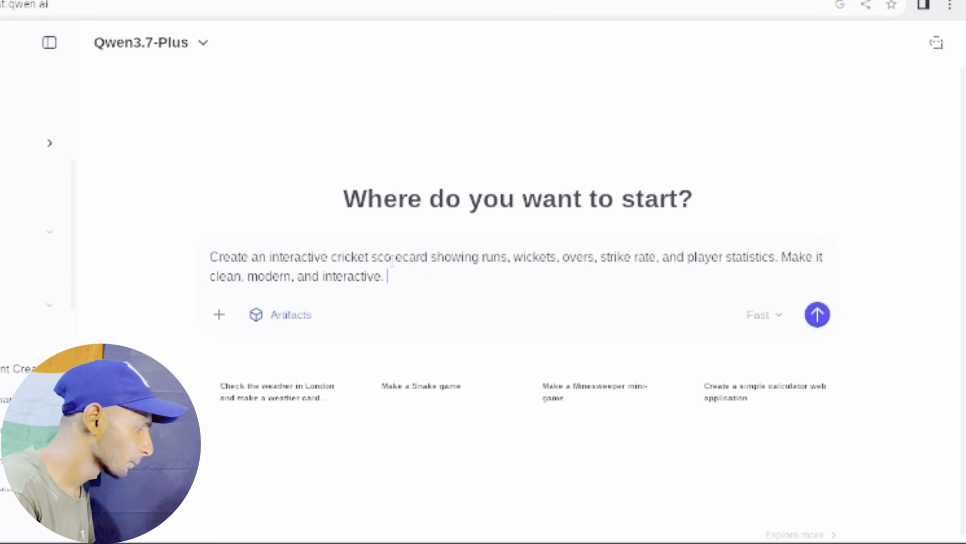
pyautogui.click(816, 316)
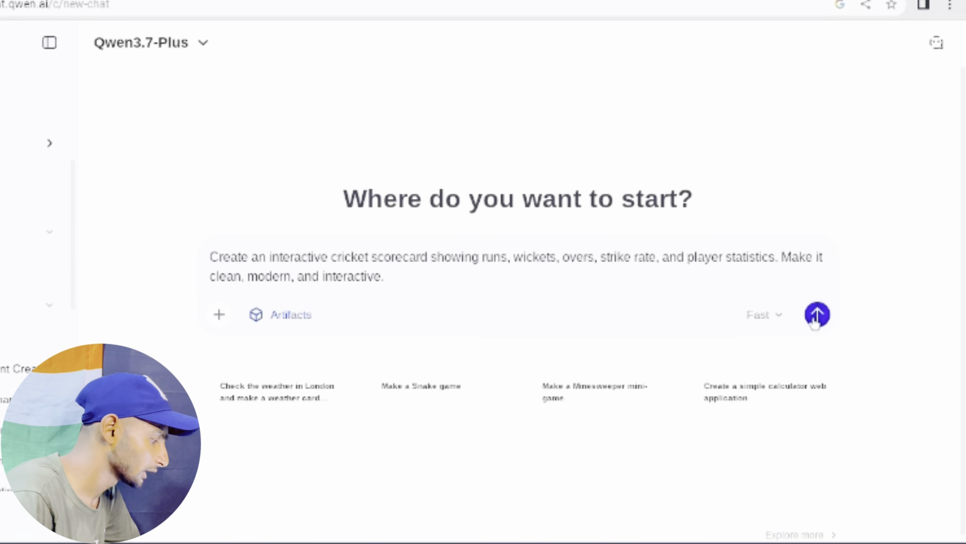
pyautogui.click(817, 316)
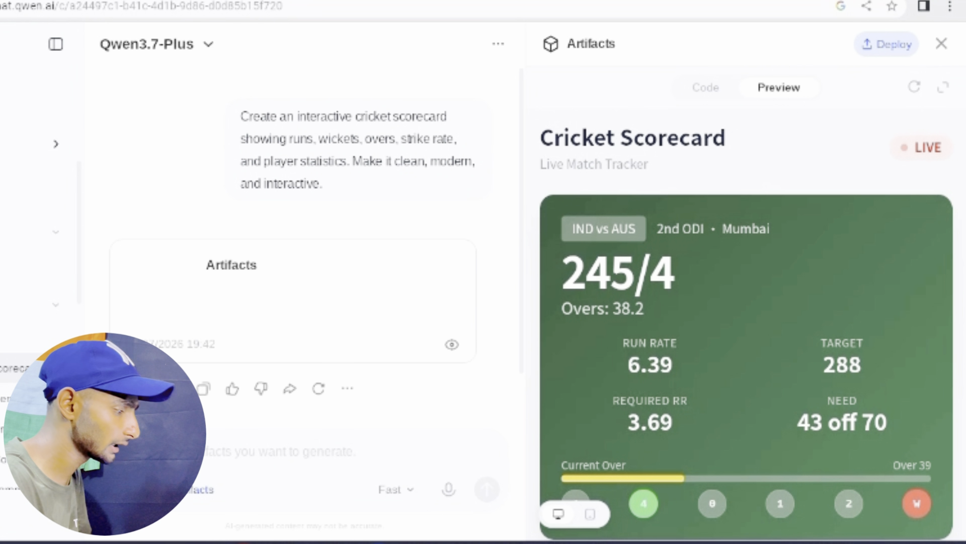
# Look through the generated cricket scorecard preview from the match summary and batting table down to Recent Commentary and back.
pyautogui.scroll(-8, 746, 322)
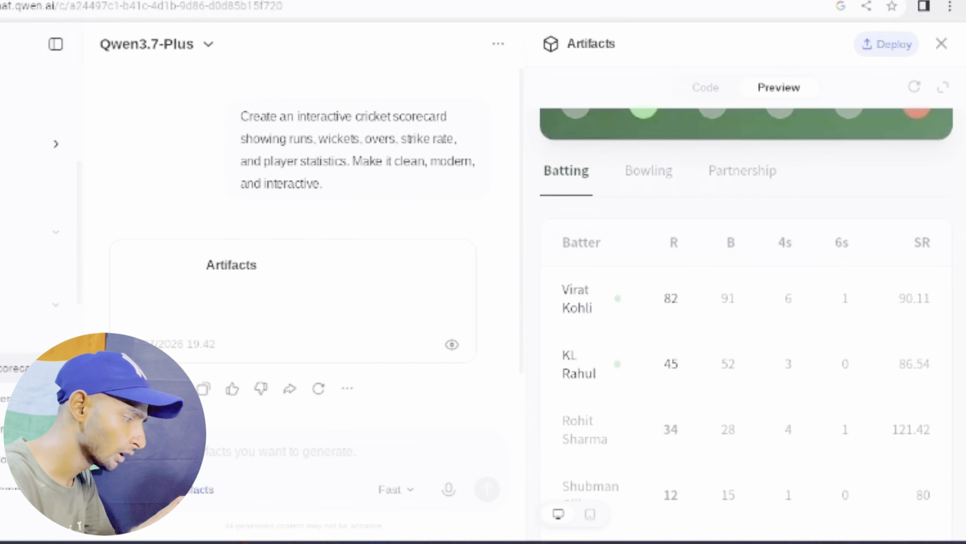
pyautogui.scroll(-10, 746, 322)
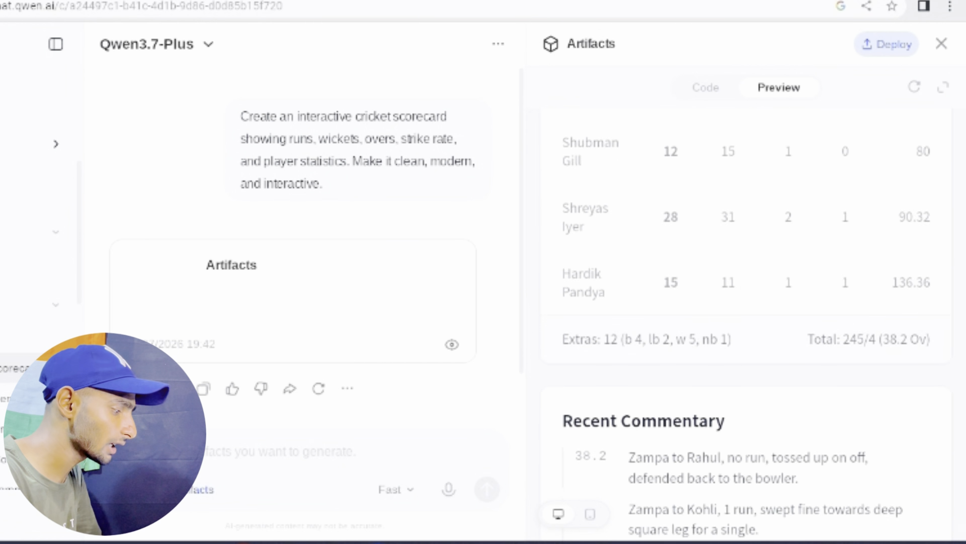
pyautogui.scroll(-4, 745, 397)
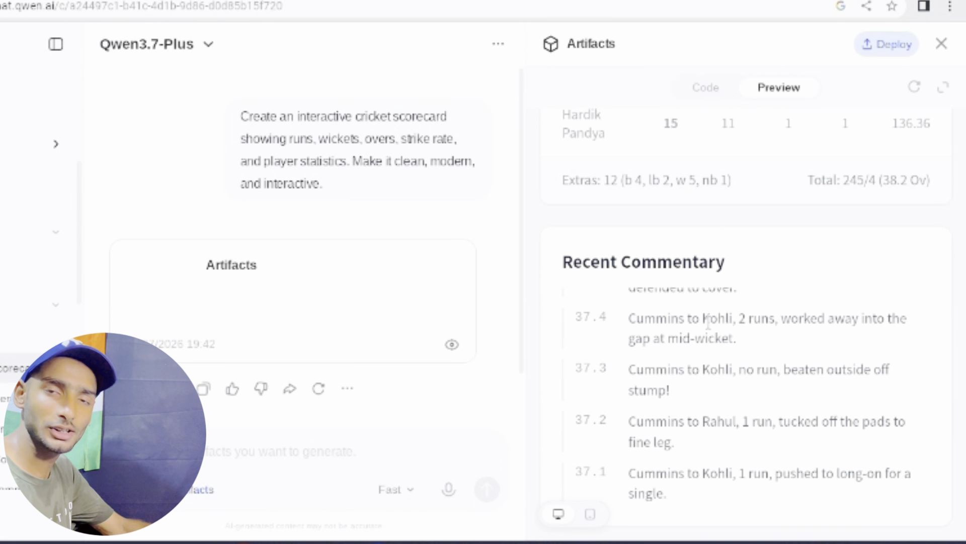
pyautogui.scroll(4, 708, 322)
pyautogui.scroll(10, 716, 284)
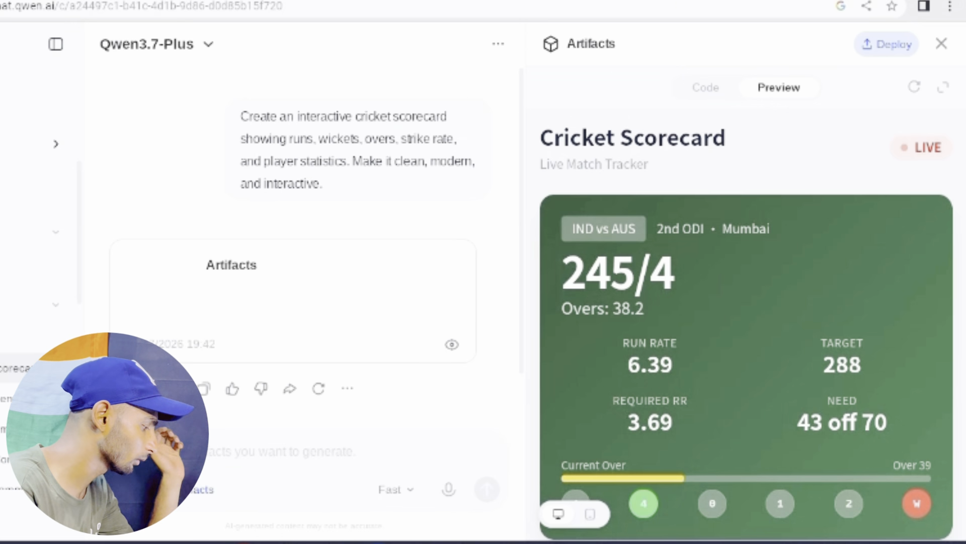
# Switch the cricket scorecard chat to Learn mode.
pyautogui.click(123, 489)
pyautogui.moveTo(282, 414)
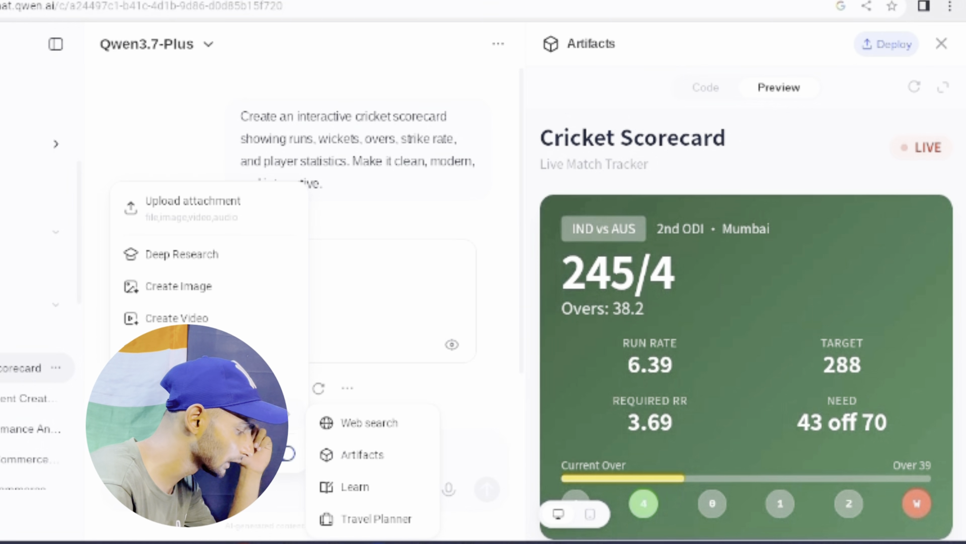
pyautogui.click(366, 498)
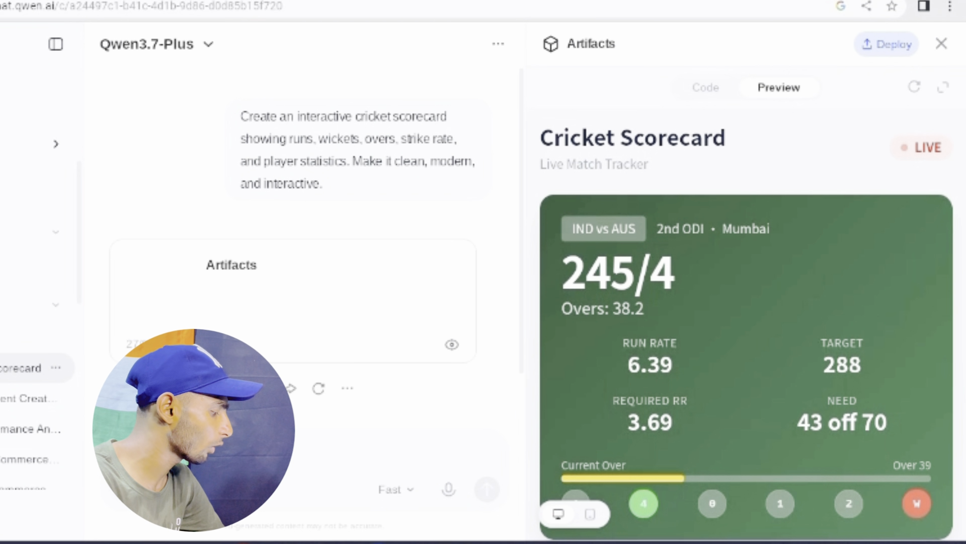
# Switch to Travel Planner mode and request a 3-day Goa trip on a 10000 budget with places, daily itinerary, food recommendations and budget-friendly tips.
pyautogui.click(123, 491)
pyautogui.moveTo(266, 421)
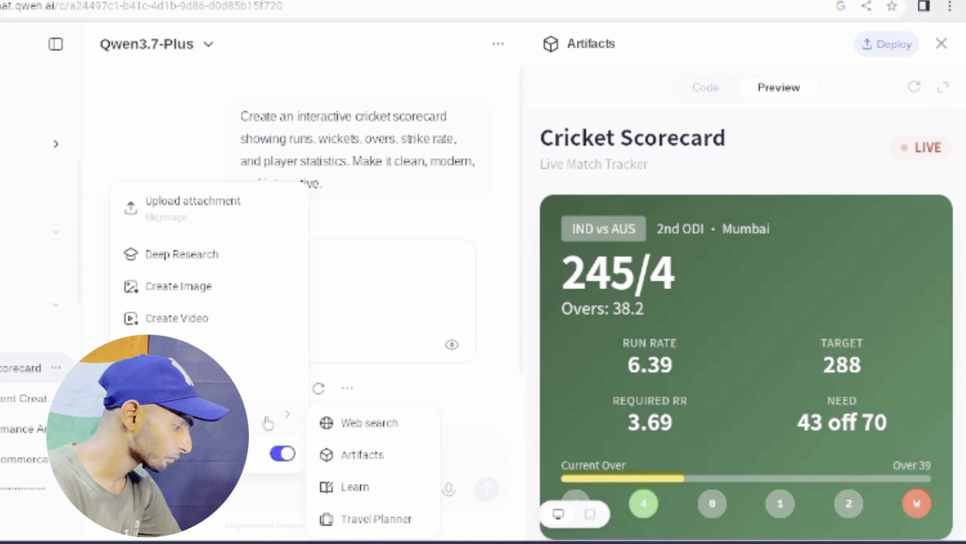
pyautogui.click(400, 521)
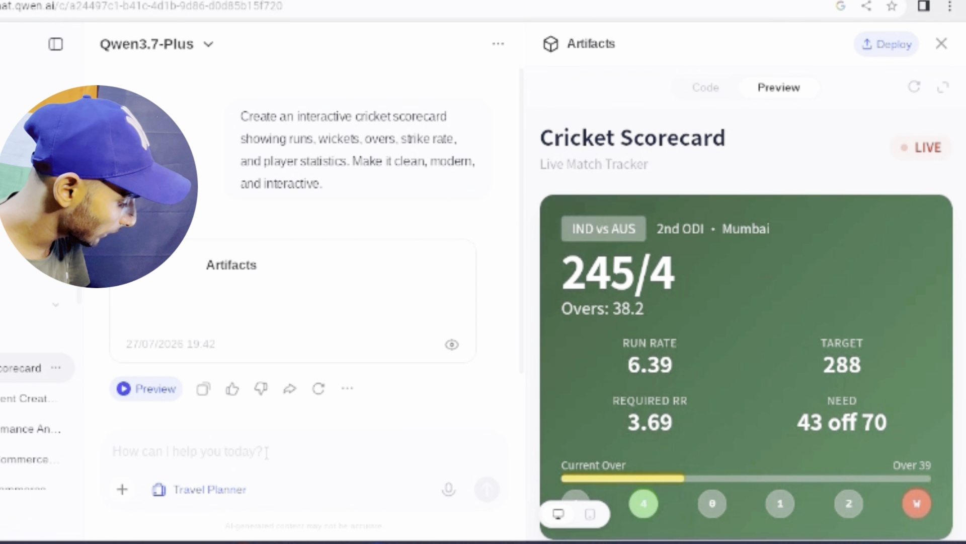
pyautogui.write('Plan a 3-day trip to Goa with a budget of 10000. Include the best places to visit, daily itinerary, food recommendations, and budget-friendly travel tips.')
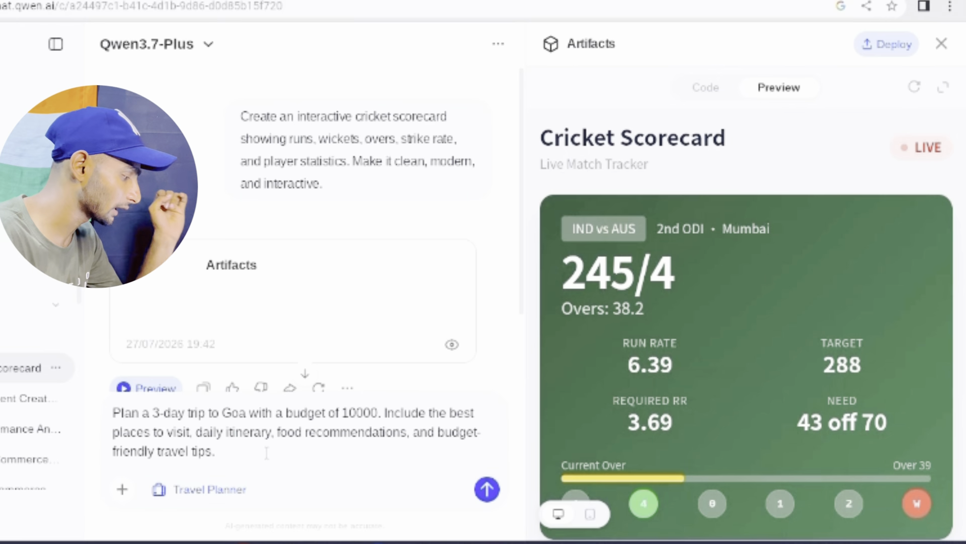
pyautogui.click(487, 497)
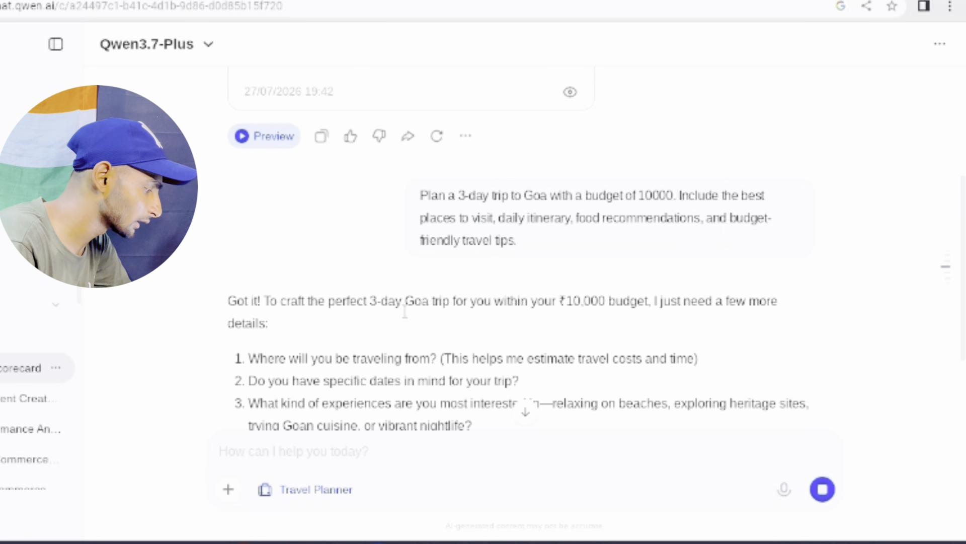
# Read the Travel Planner's follow-up questions about the Goa trip and reply "yes".
pyautogui.scroll(-4, 411, 309)
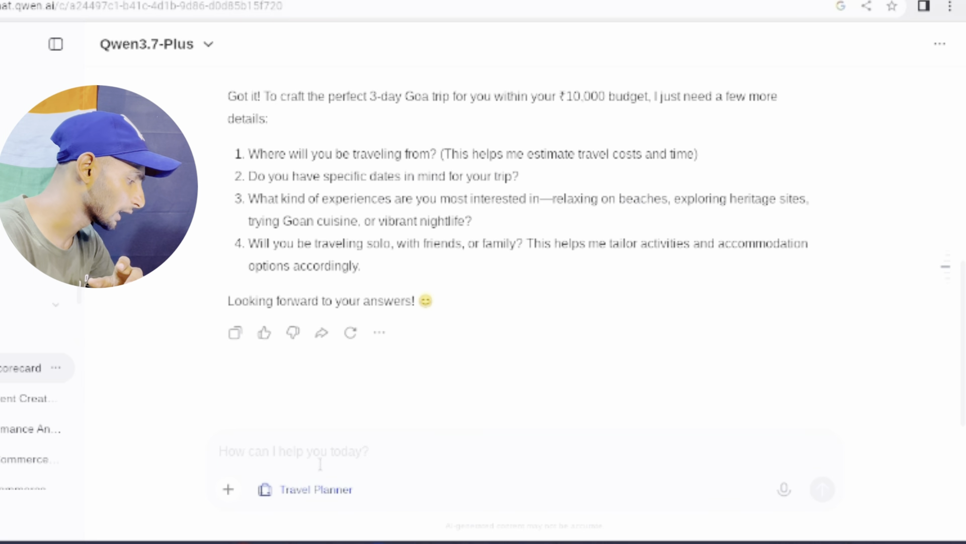
pyautogui.click(302, 452)
pyautogui.write('yes')
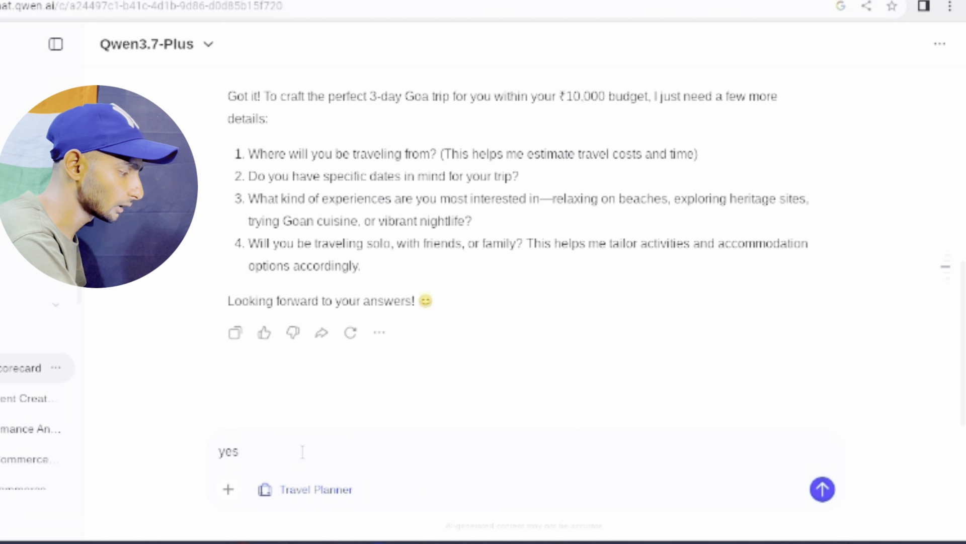
pyautogui.press('Return')
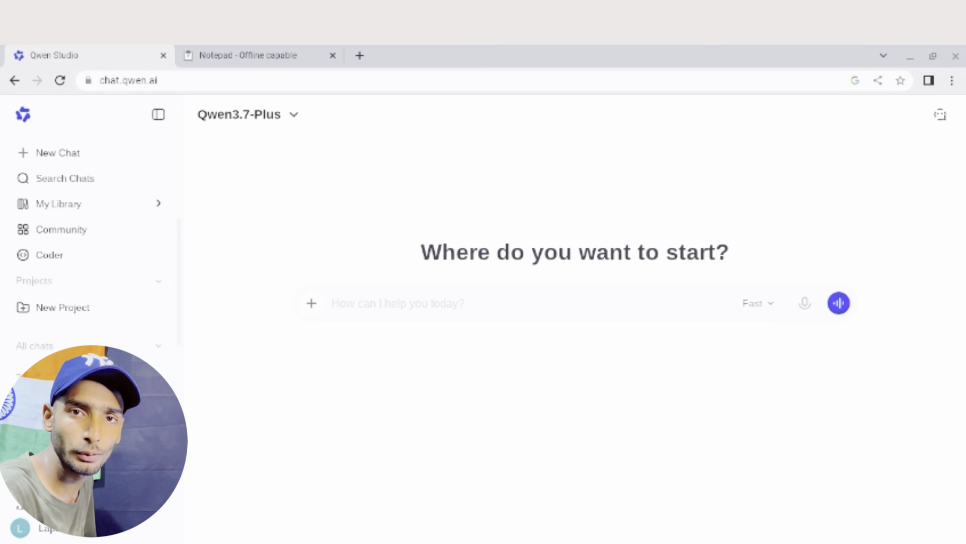
# Open the Temporary Chat view and return to the regular start page.
pyautogui.click(940, 121)
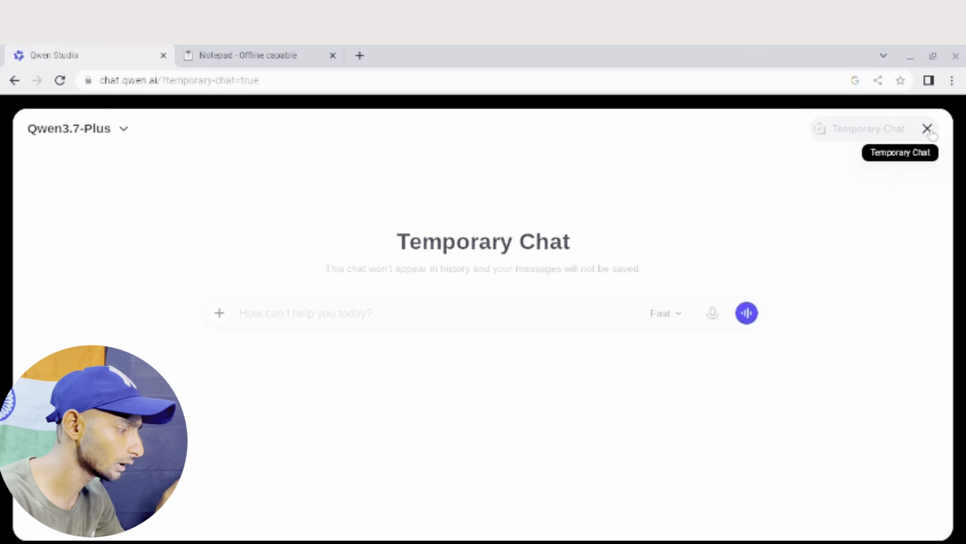
pyautogui.click(928, 128)
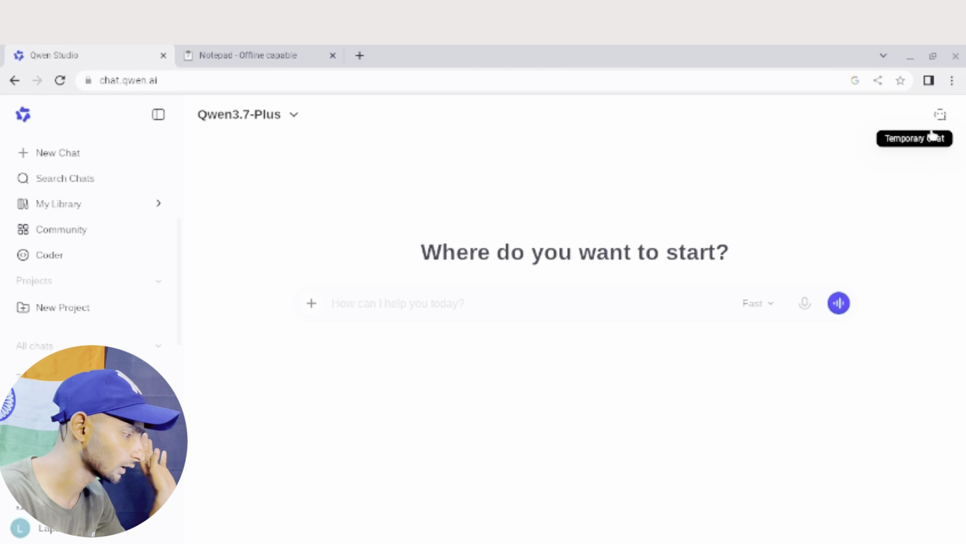
# Begin a new project with the name "conet" and discard it without creating it.
pyautogui.click(86, 312)
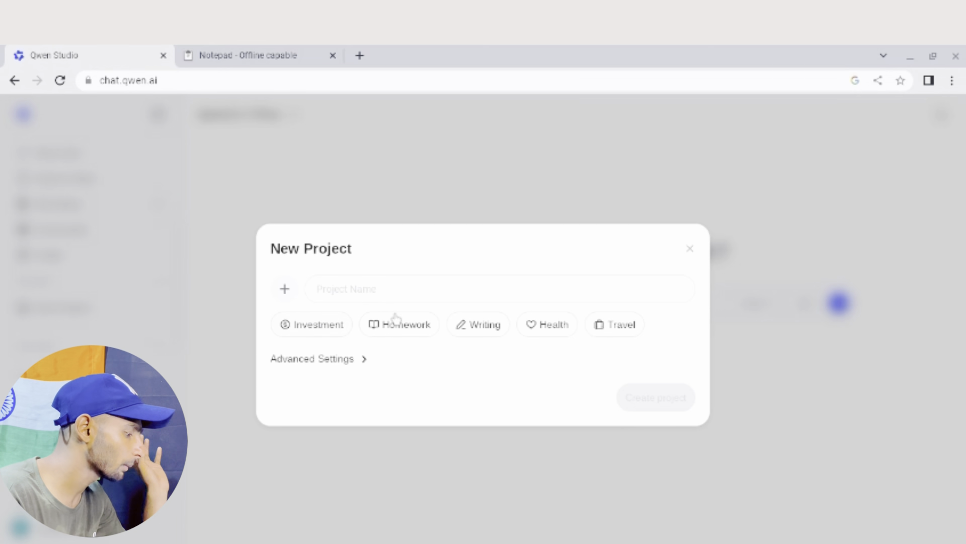
pyautogui.click(531, 295)
pyautogui.write('don')
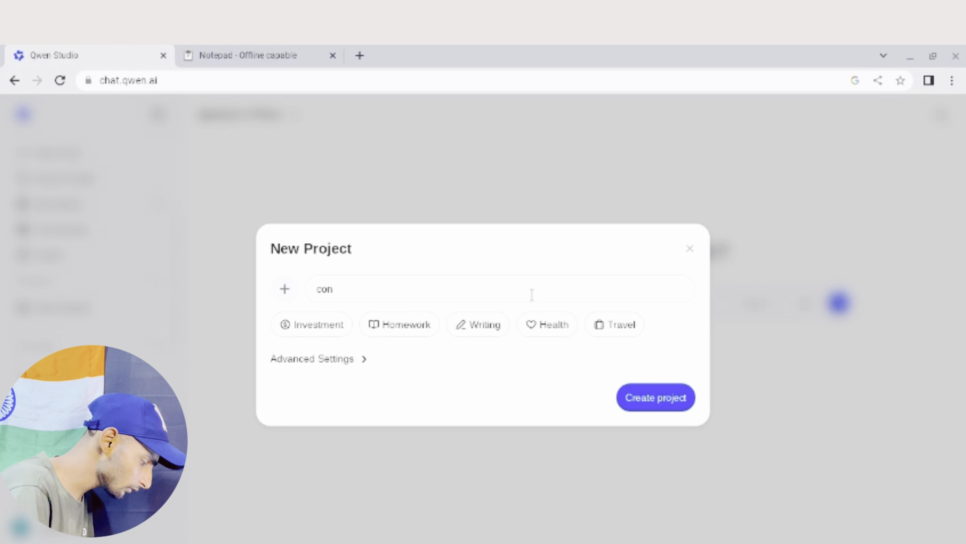
pyautogui.write('ct')
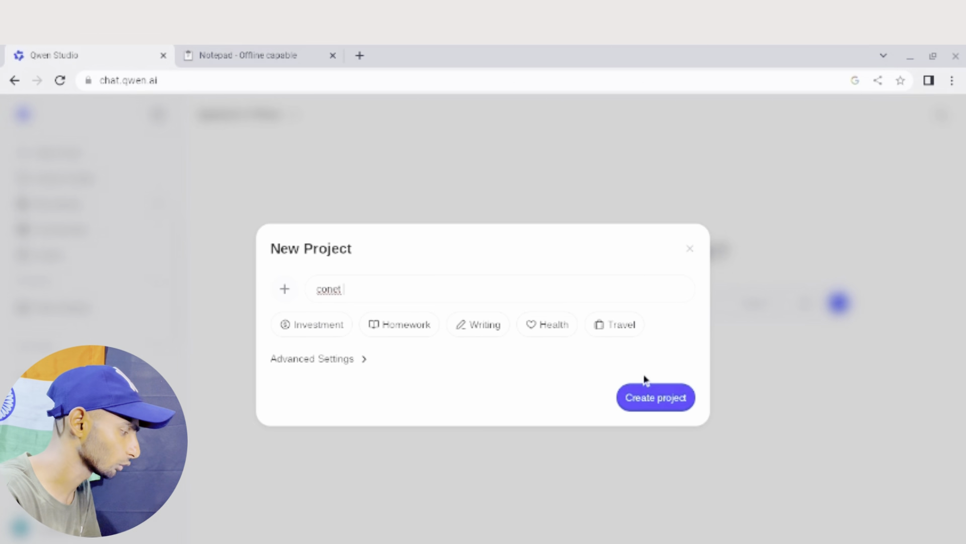
pyautogui.click(690, 252)
pyautogui.click(507, 371)
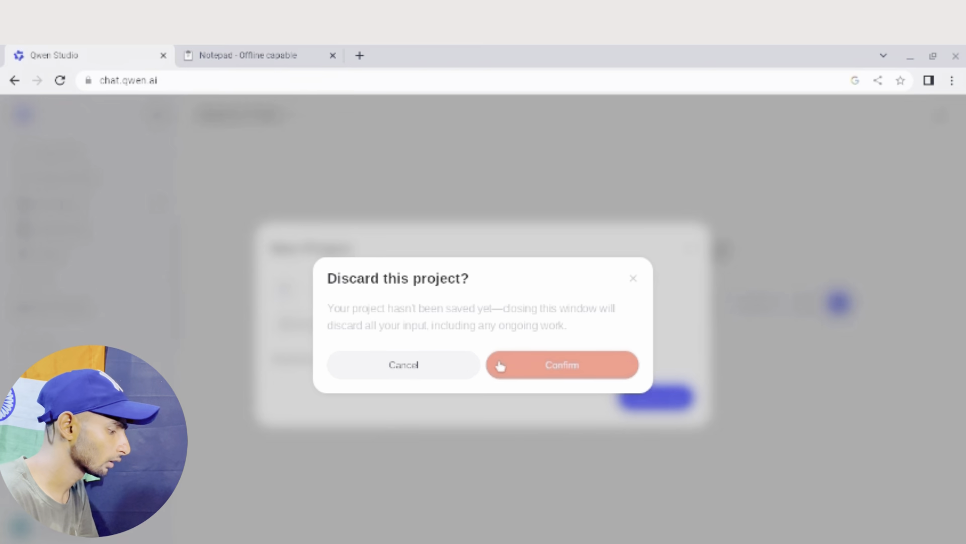